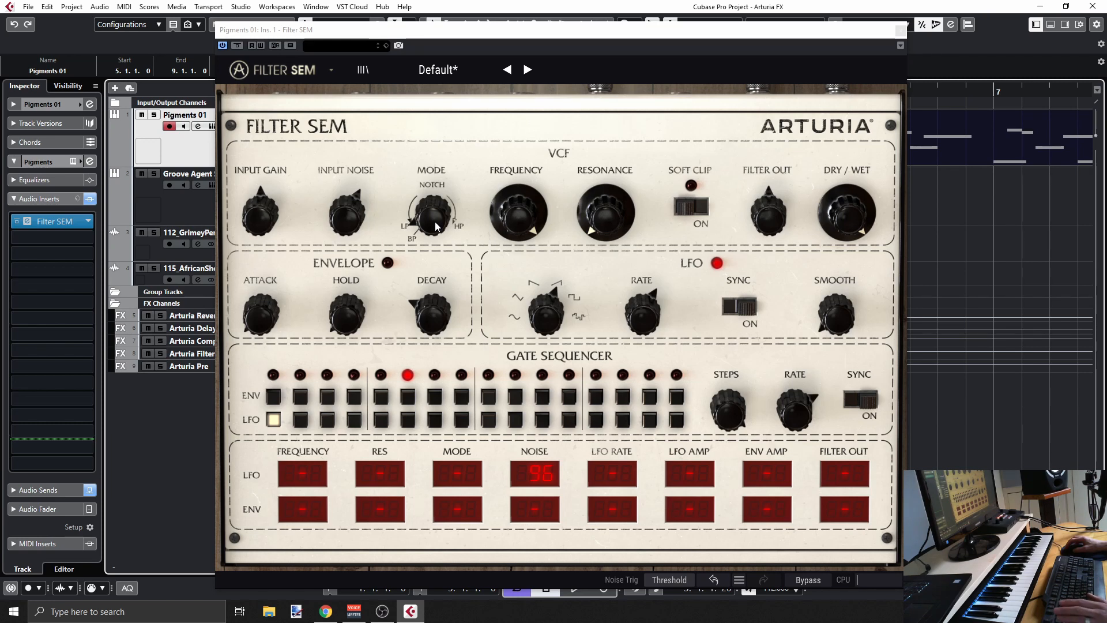
Try moving the filter mode from low-pass toward notch, lowering the frequency, and raising the resonance and filter output.
drag(435, 221, 431, 203)
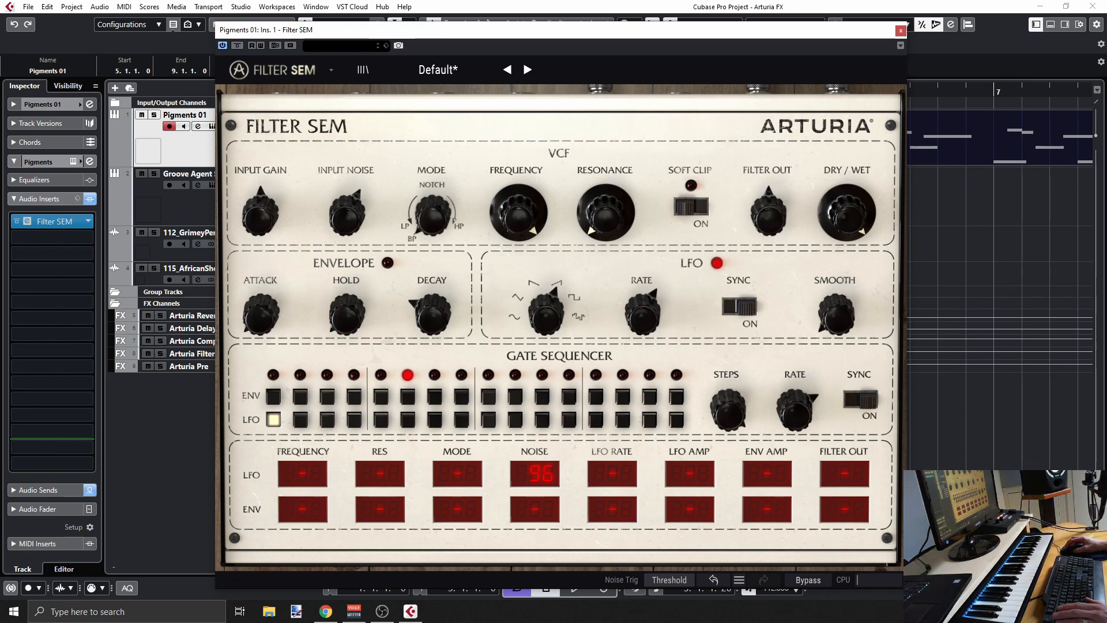
mouse_move(432, 215)
mouse_down()
mouse_move(433, 167)
mouse_move(432, 196)
mouse_up()
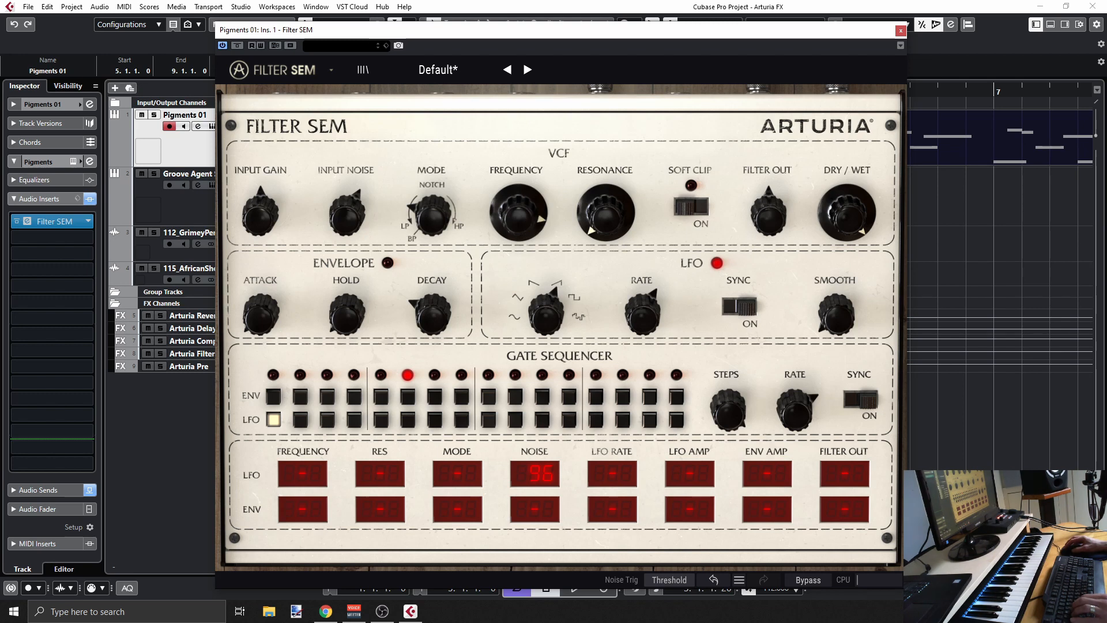
drag(527, 212, 527, 242)
drag(607, 221, 607, 213)
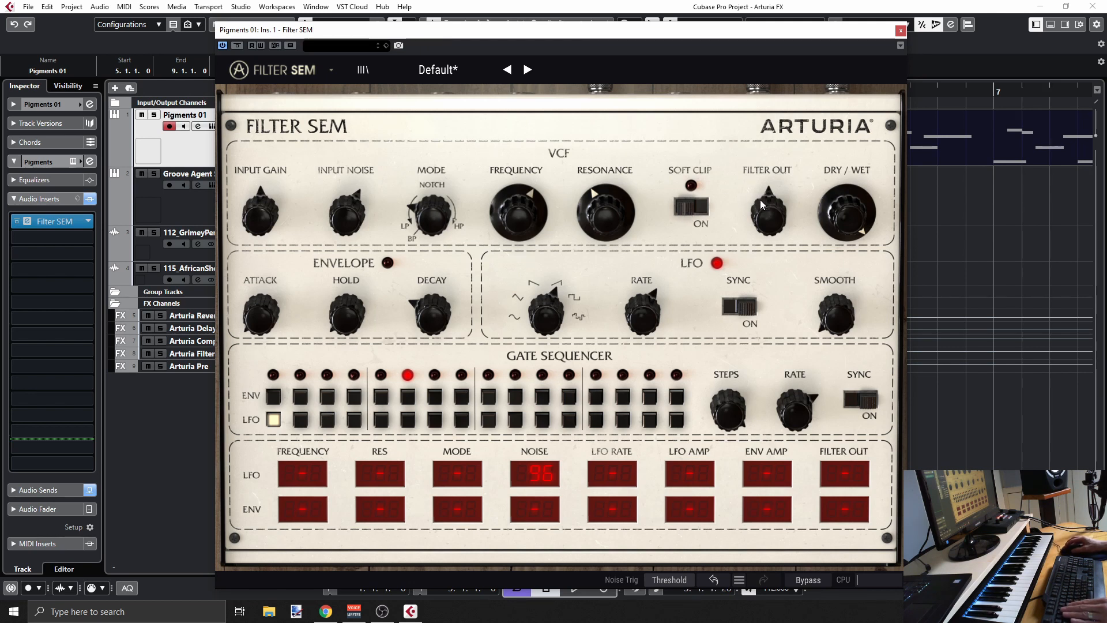
drag(768, 215, 768, 203)
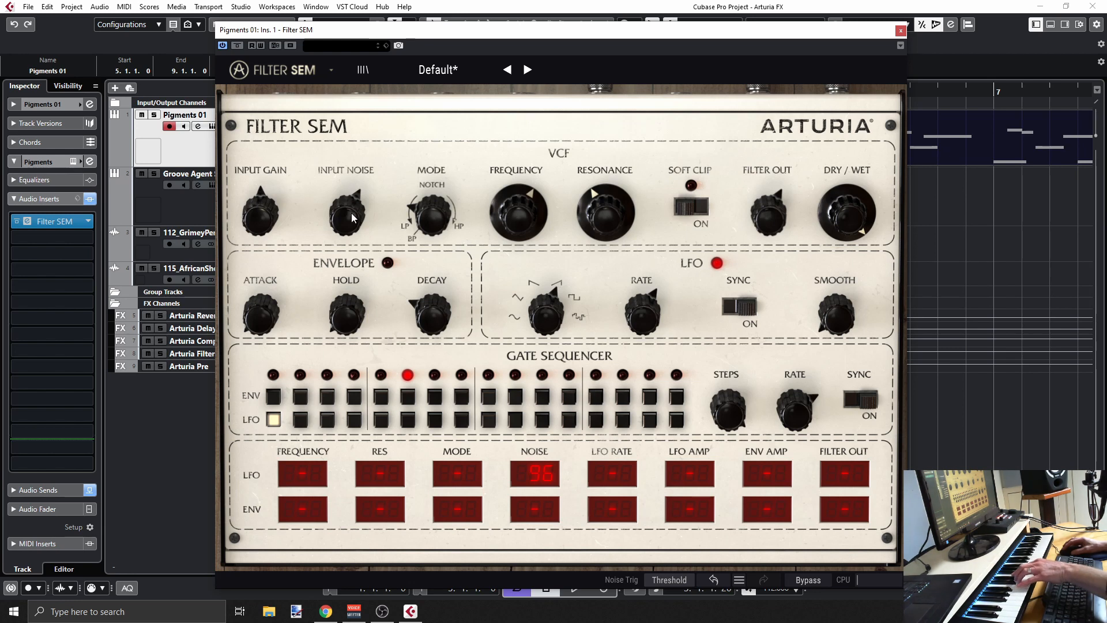
Try the input noise at about -29.1 dB, then raise it again.
mouse_move(351, 214)
mouse_down()
mouse_move(352, 237)
mouse_move(351, 229)
mouse_up()
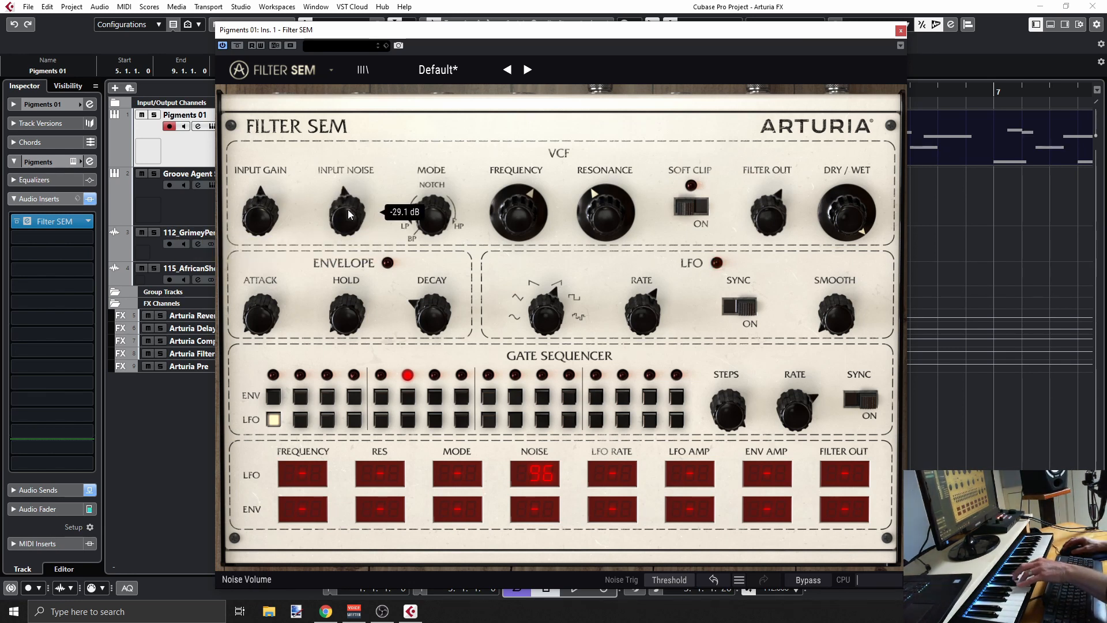
drag(344, 216, 343, 204)
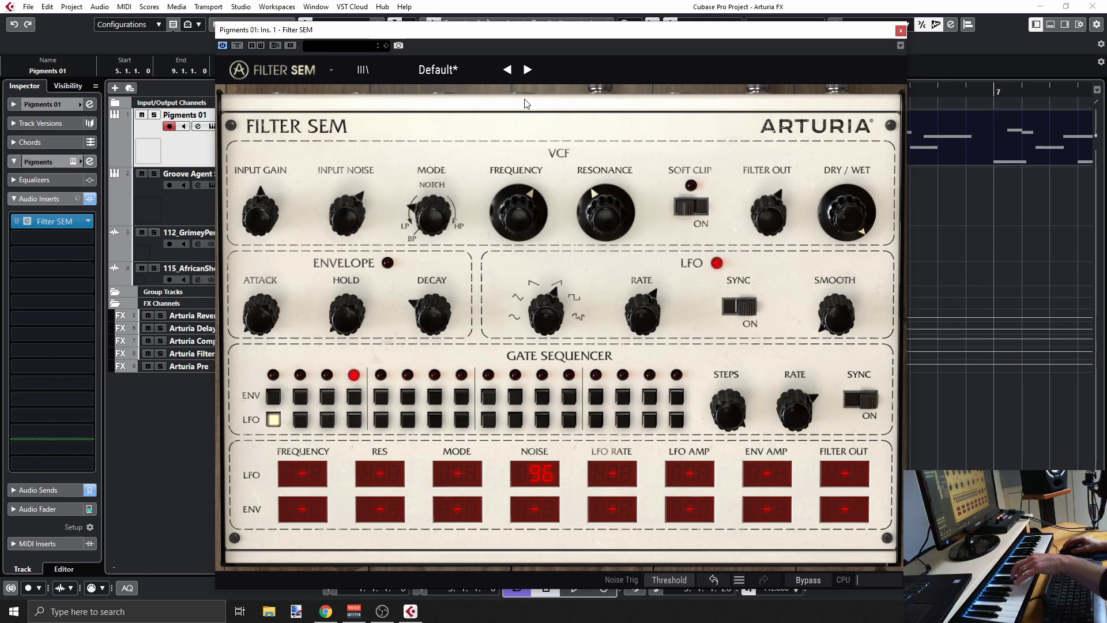
Reload the Default preset of Filter SEM and raise the input noise.
click(507, 70)
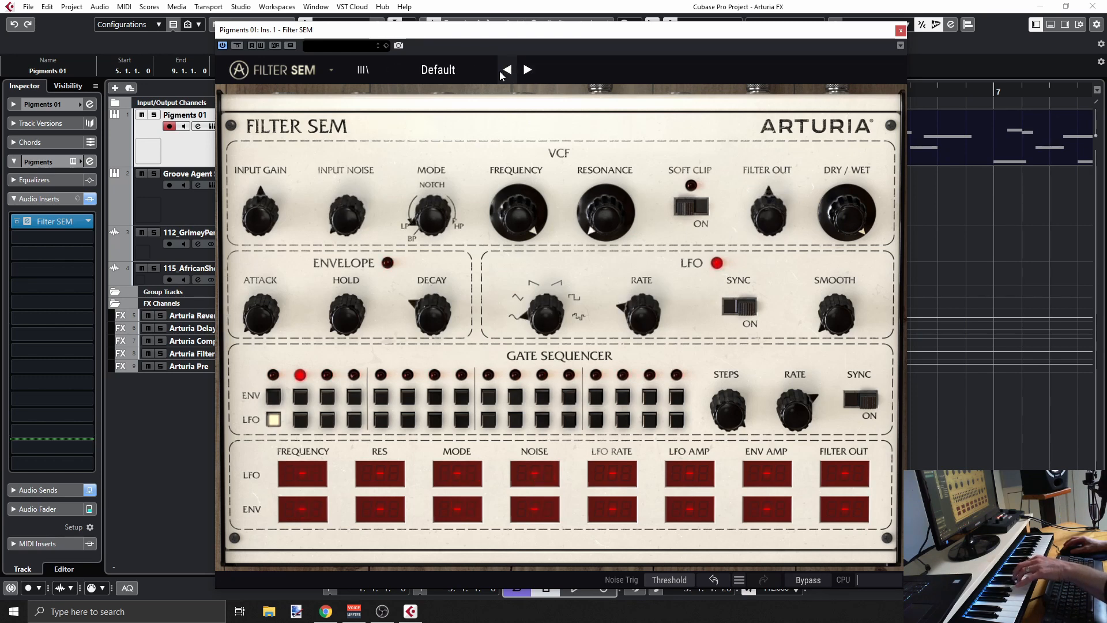
mouse_move(350, 216)
drag(349, 217, 350, 191)
mouse_move(341, 212)
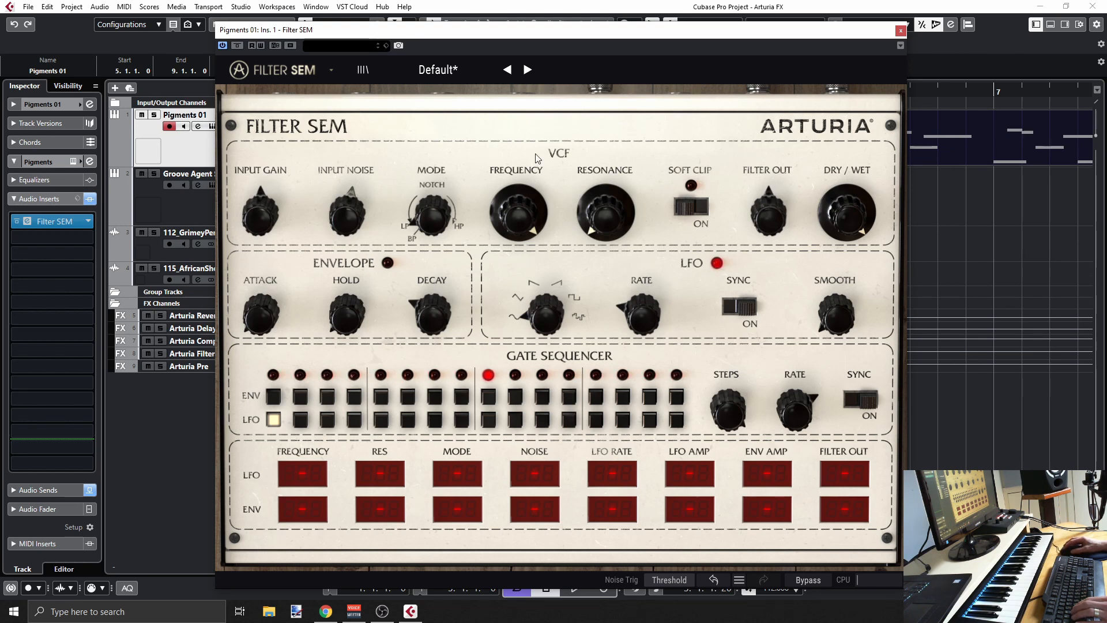
Set the LFO modulation of the noise to 99 and the tempo-synced LFO rate to 1/16T.
mouse_move(503, 211)
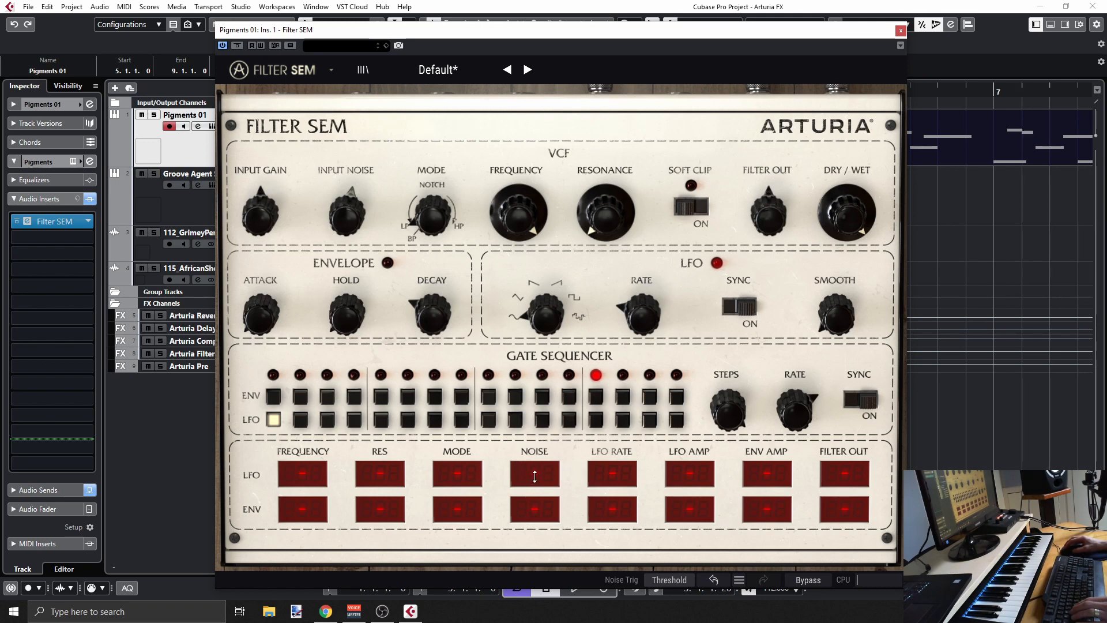
drag(535, 476, 534, 471)
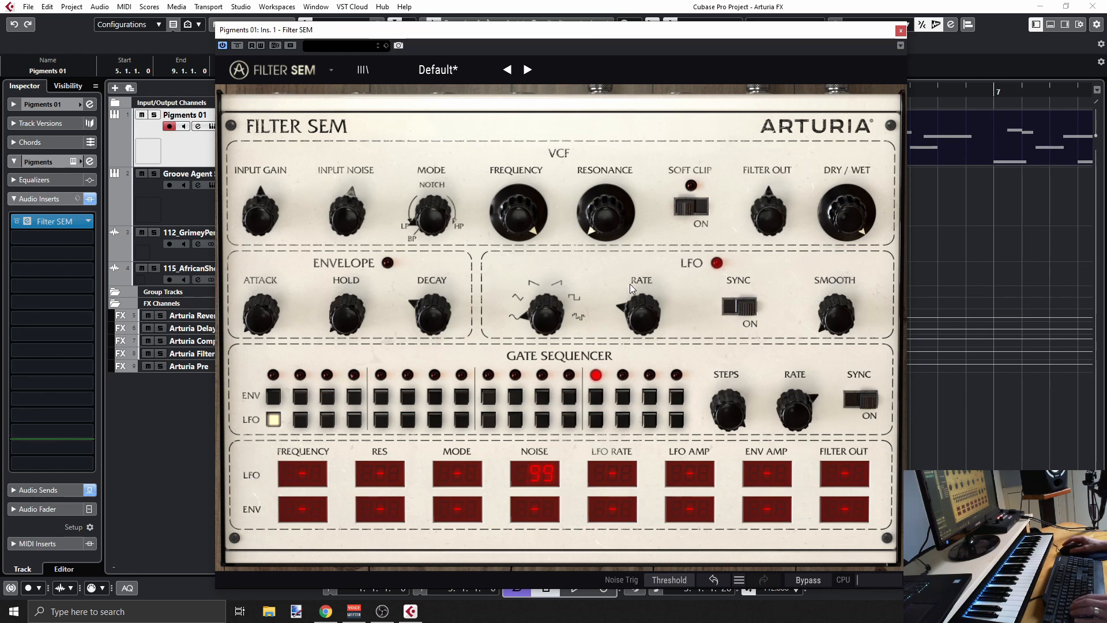
mouse_move(657, 315)
mouse_down()
mouse_move(647, 321)
mouse_move(647, 311)
mouse_up()
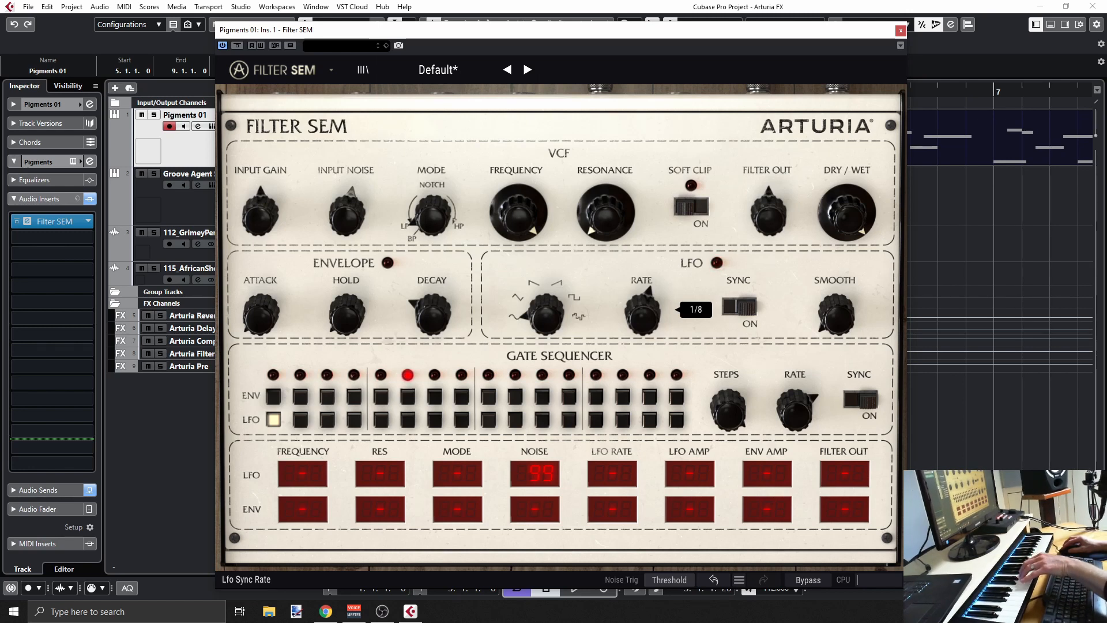
click(727, 306)
drag(640, 310, 719, 296)
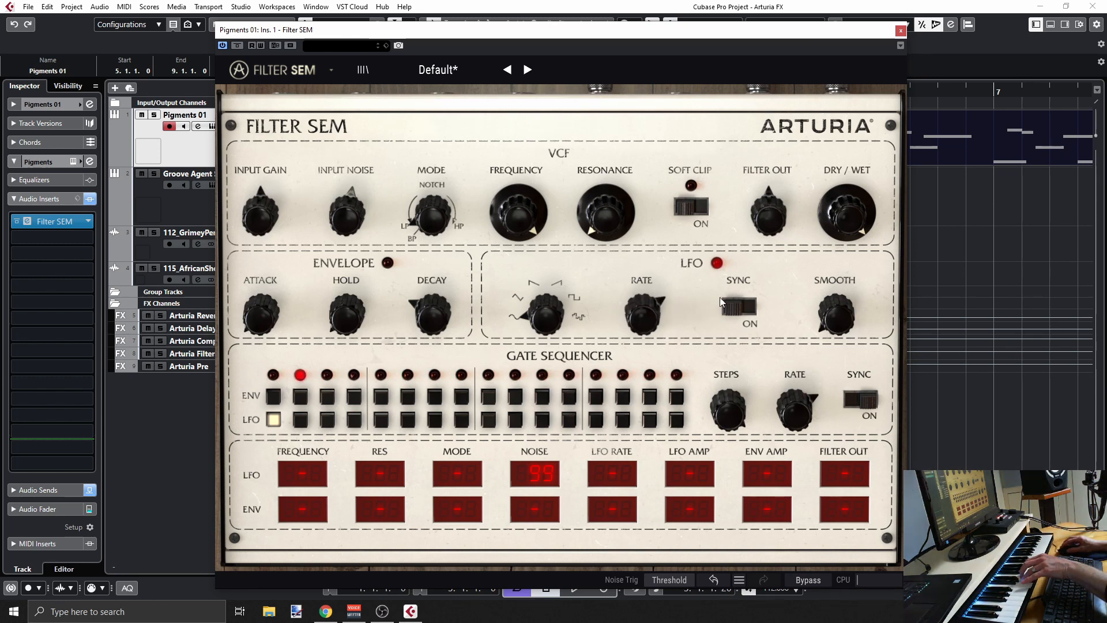
click(739, 306)
mouse_move(652, 314)
mouse_down()
mouse_move(652, 300)
mouse_move(641, 316)
mouse_up()
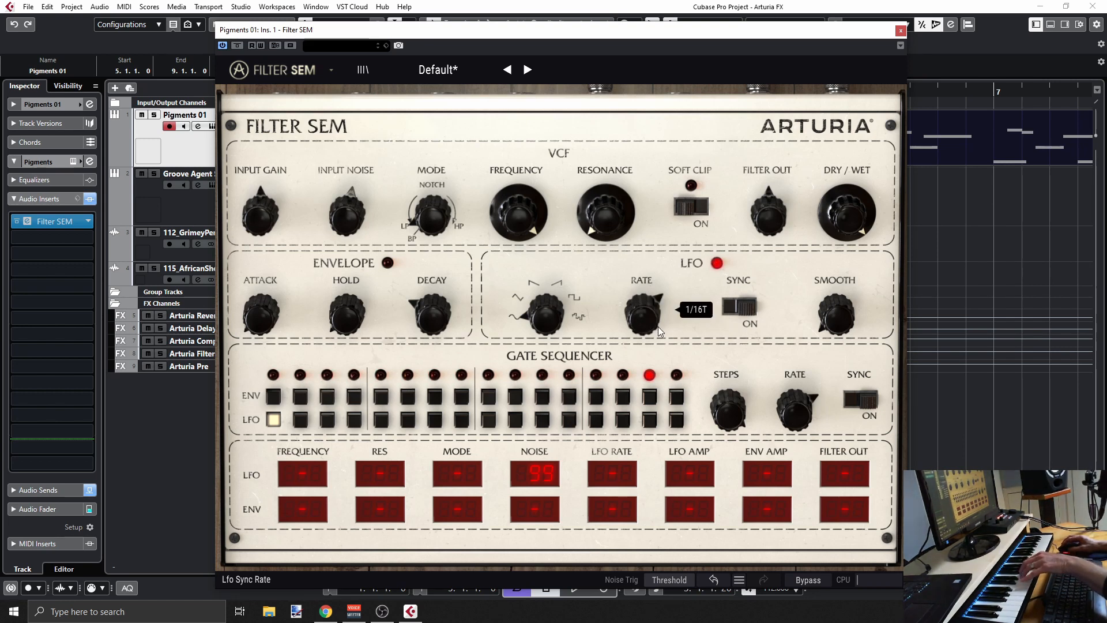
Switch the LFO waveform to sawtooth and raise the LFO smoothing.
mouse_move(531, 318)
mouse_down()
mouse_move(531, 305)
mouse_move(531, 318)
mouse_up()
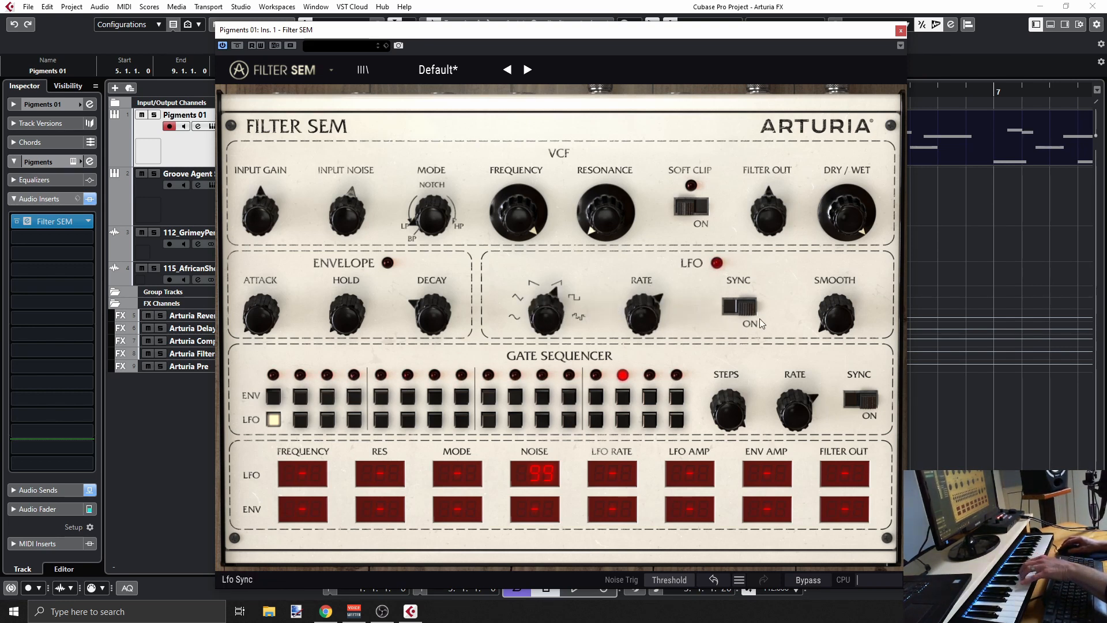
mouse_move(828, 318)
mouse_down()
mouse_move(828, 306)
mouse_move(818, 328)
mouse_up()
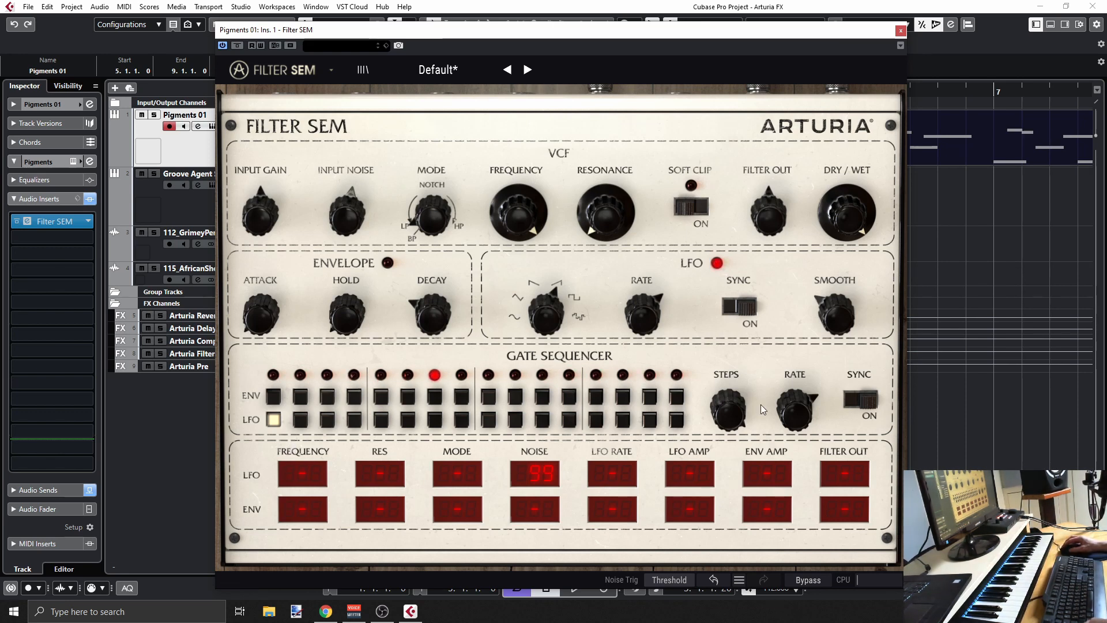
Shorten the gate sequencer to four steps, keeping the LFO gate on step 1 on.
drag(728, 404, 729, 404)
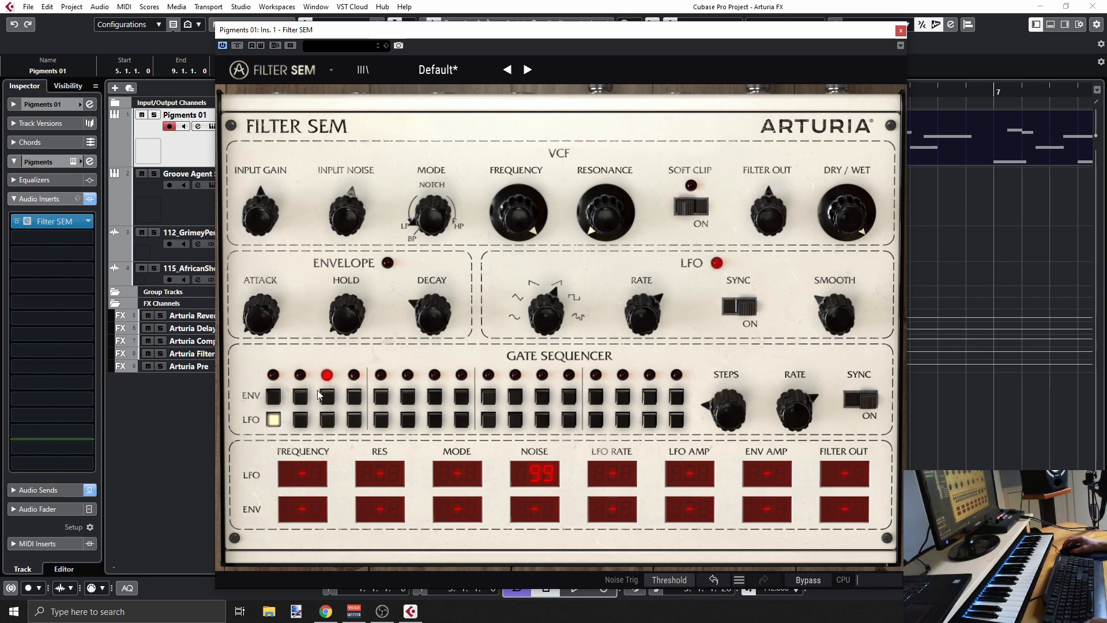
click(272, 419)
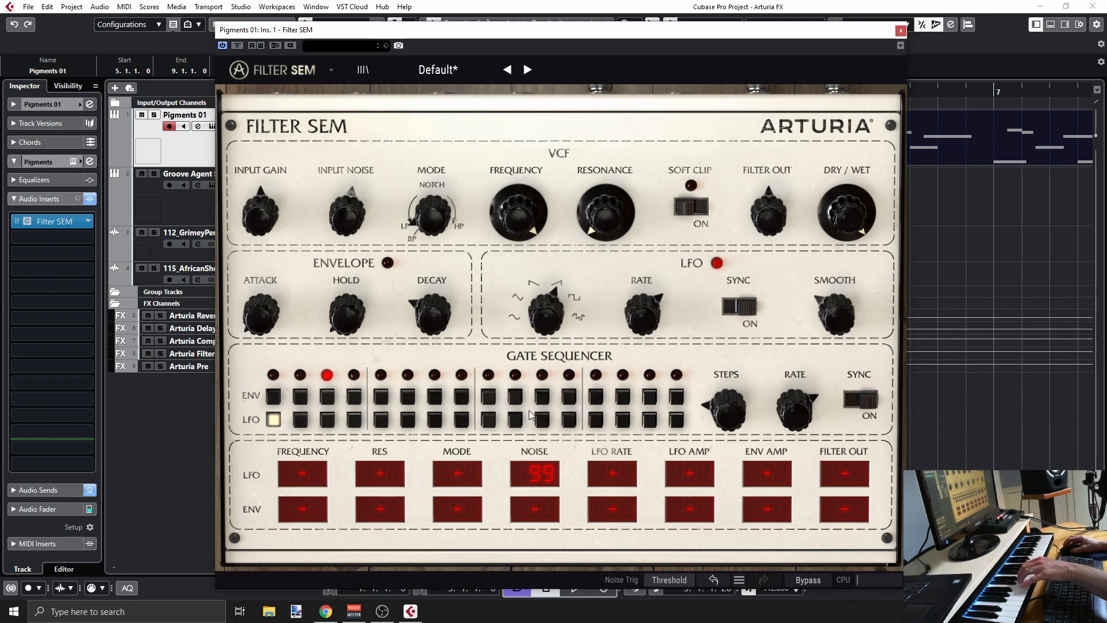
Raise the LFO rate slightly, lower the LFO smoothing, and reduce the input noise to -46.0 dB.
mouse_move(660, 315)
mouse_down()
mouse_move(660, 299)
mouse_move(659, 309)
mouse_up()
drag(836, 311, 835, 324)
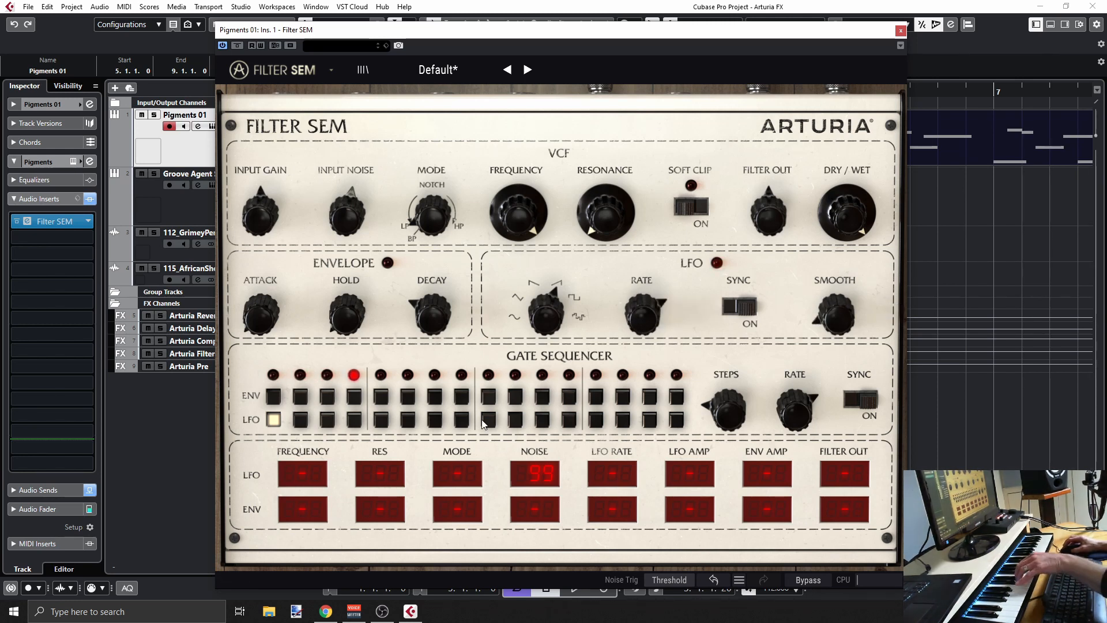
drag(347, 214, 347, 222)
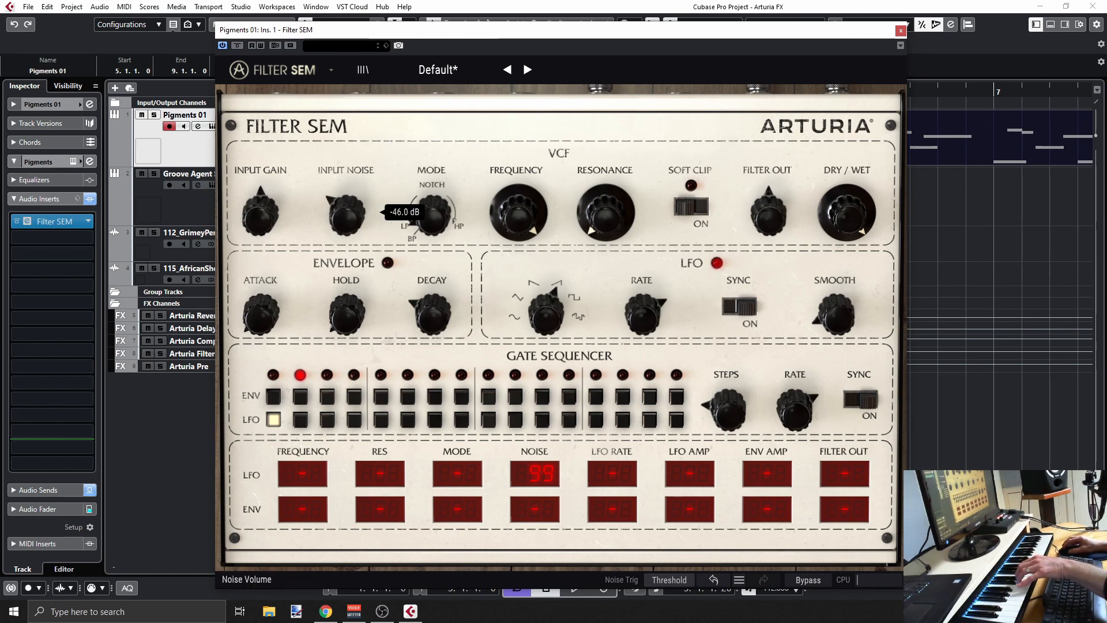
Switch on the LFO gates for sequencer steps 2, 3 and 4.
click(300, 419)
click(326, 420)
click(354, 419)
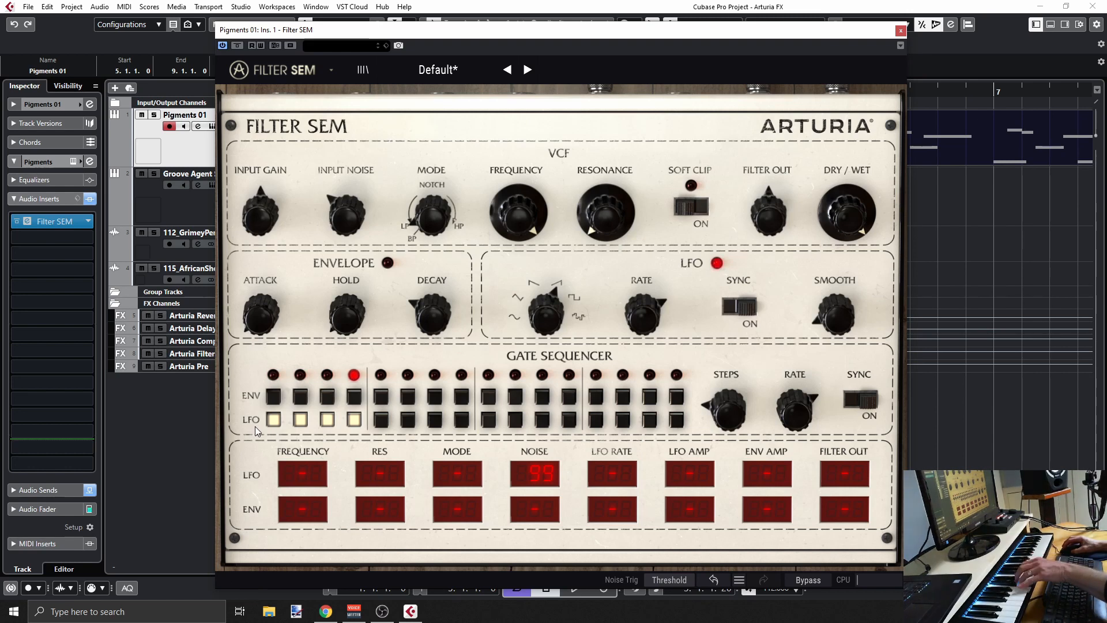
Switch off the LFO gates on sequencer steps 1 to 4 and clear the LFO modulation of the noise.
click(273, 420)
click(300, 419)
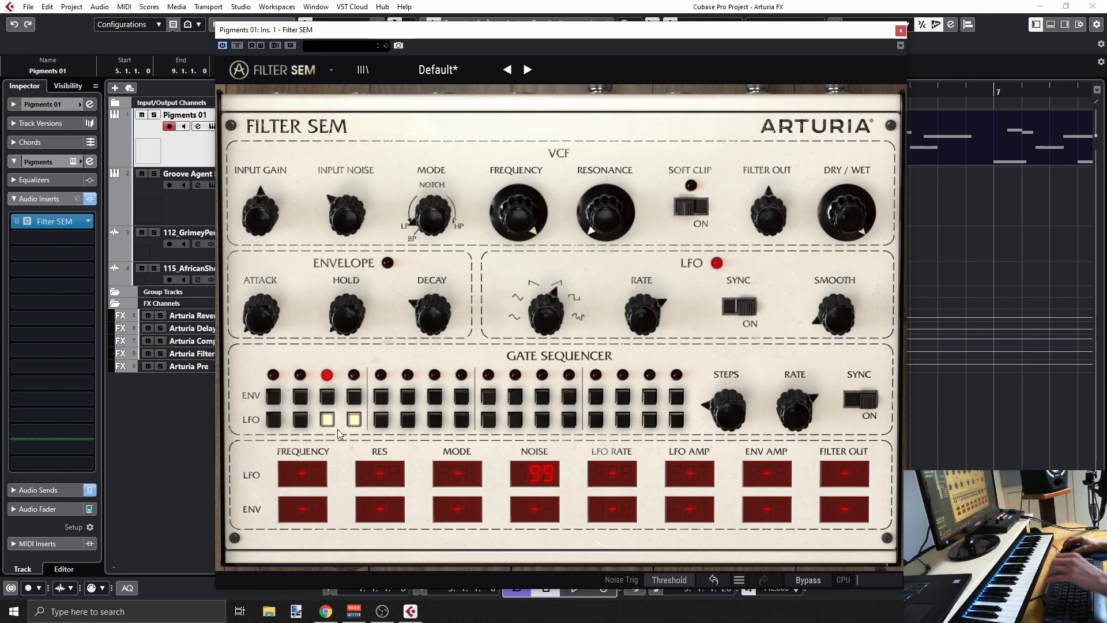
click(327, 419)
click(354, 420)
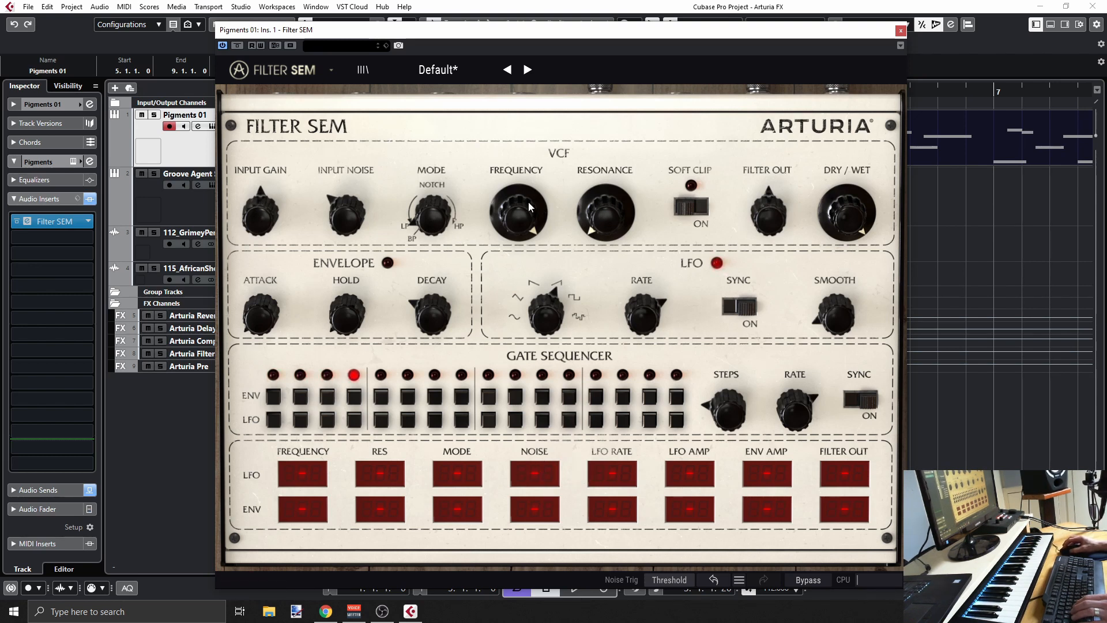
Lower the filter frequency and set its LFO modulation amount to 80.
mouse_move(528, 201)
mouse_down()
mouse_move(528, 179)
mouse_move(517, 194)
mouse_up()
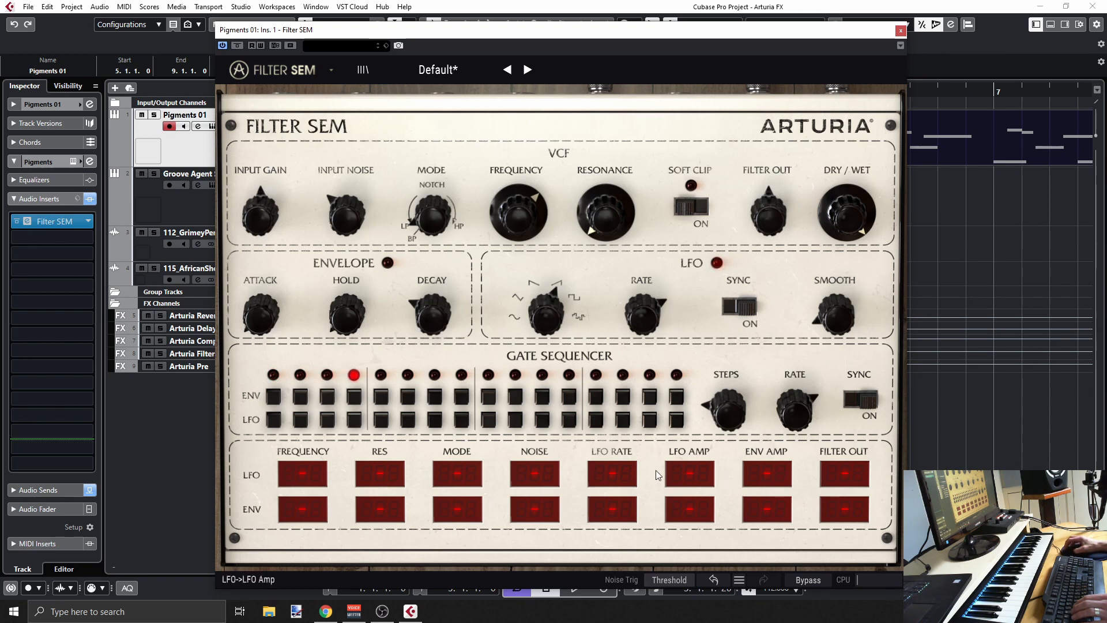
mouse_move(331, 481)
mouse_down()
mouse_move(331, 467)
mouse_move(313, 473)
mouse_up()
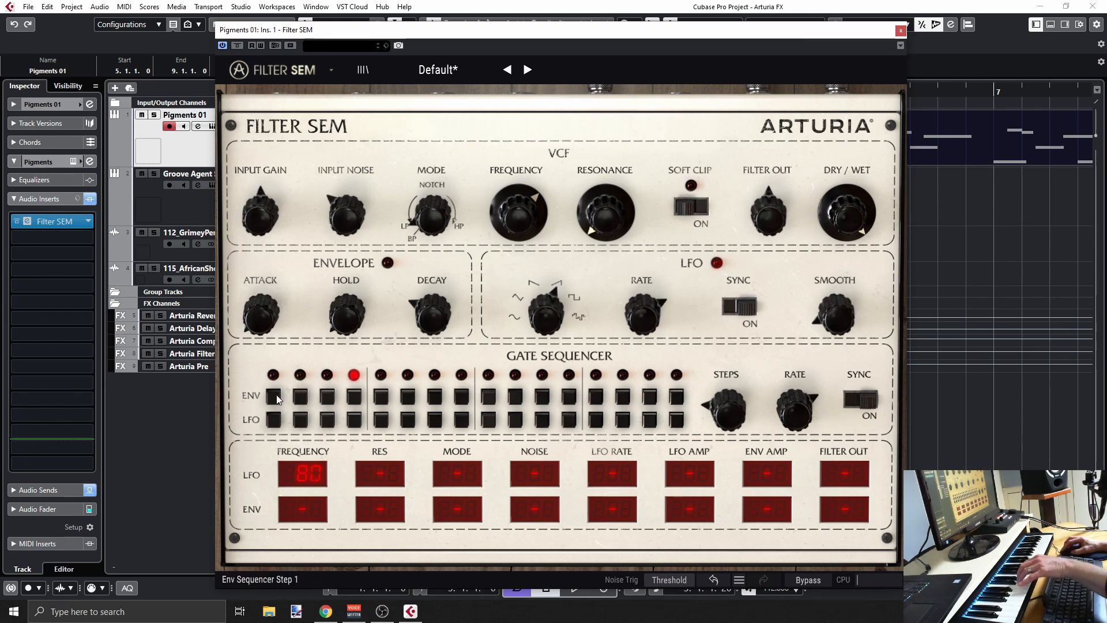
Switch on the LFO gates for sequencer steps 1 and 3.
click(275, 419)
click(330, 424)
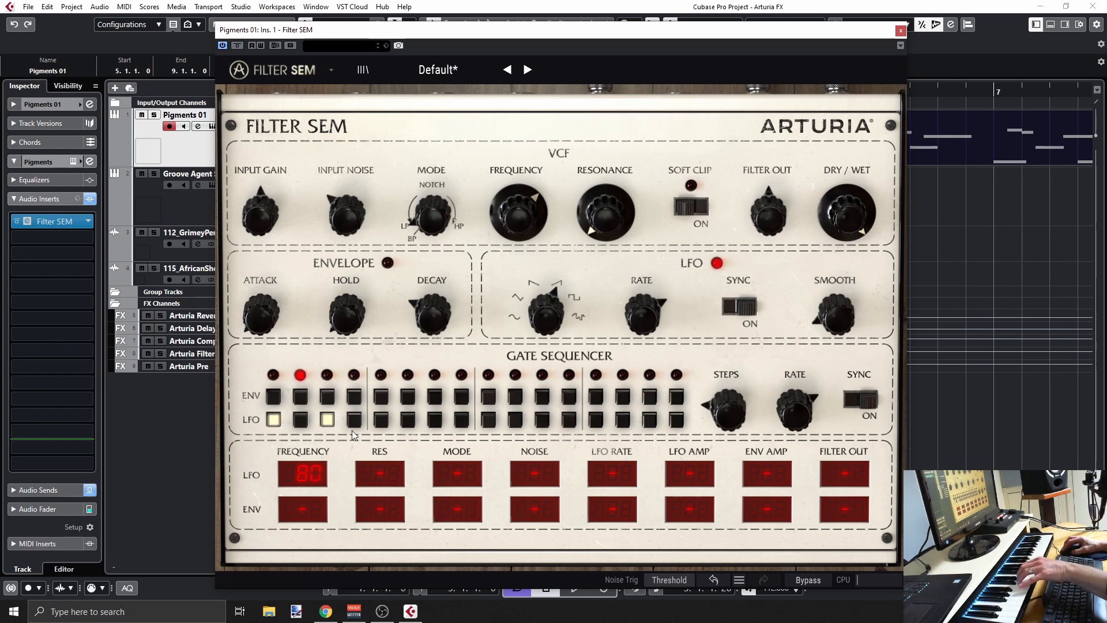
mouse_move(655, 323)
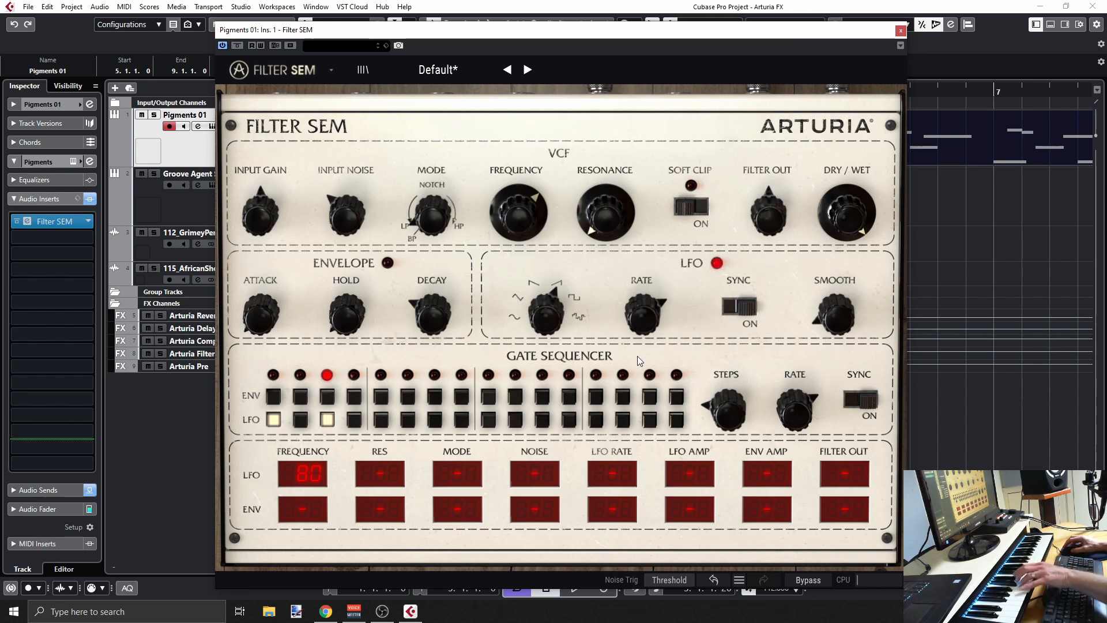
Set the resonance to 0.544, raise the filter output, and lower the dry/wet mix and the input noise.
mouse_move(606, 214)
mouse_down()
mouse_move(605, 176)
mouse_move(612, 227)
mouse_up()
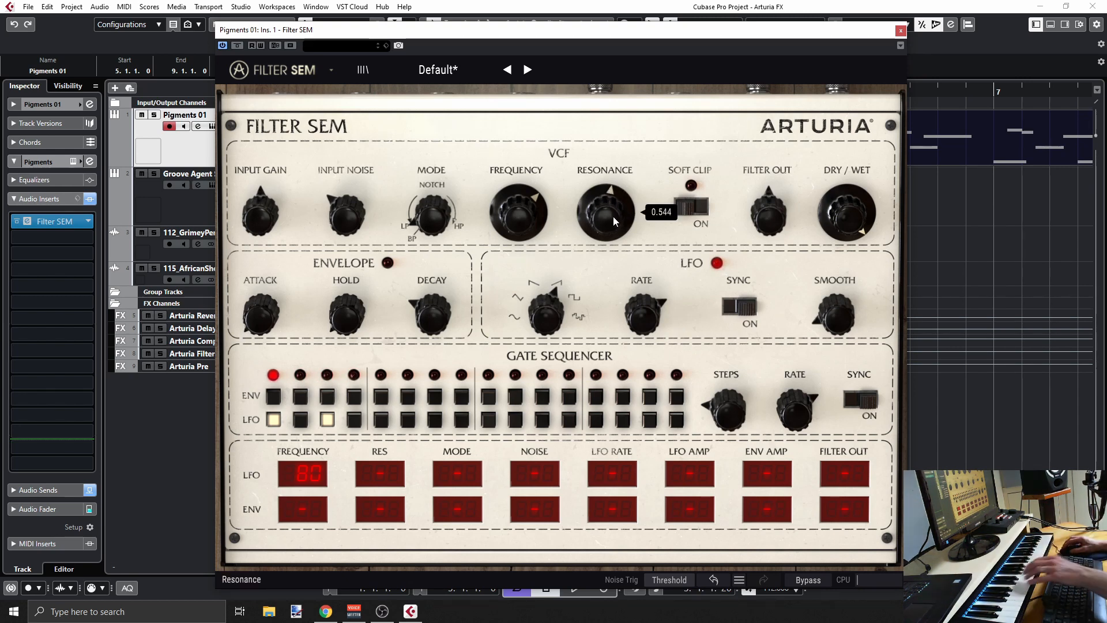
drag(768, 213, 768, 205)
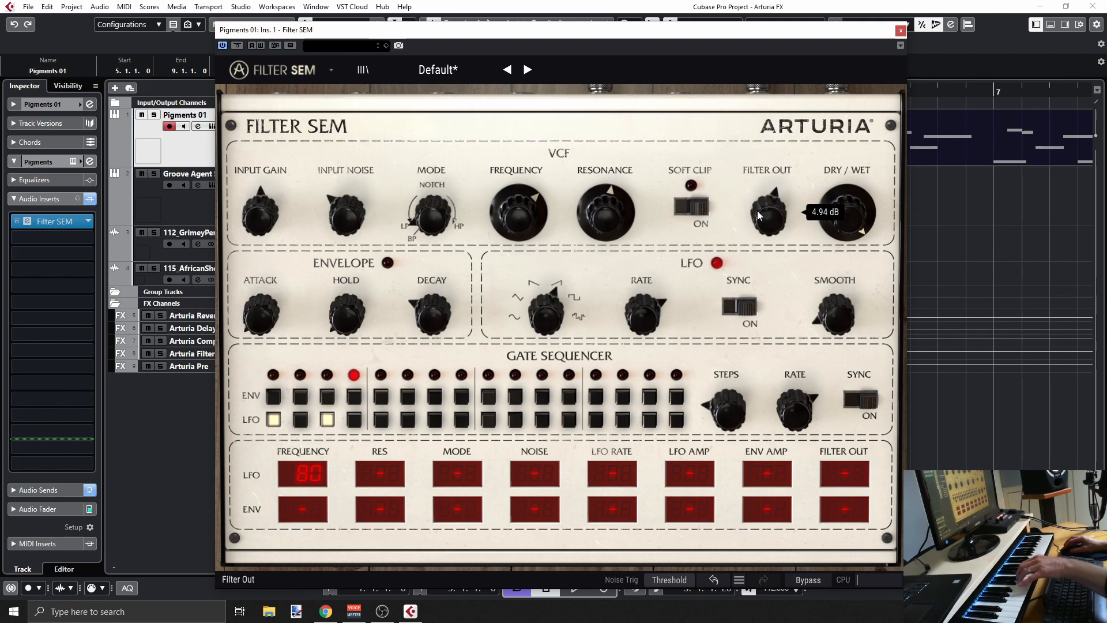
drag(846, 212, 847, 230)
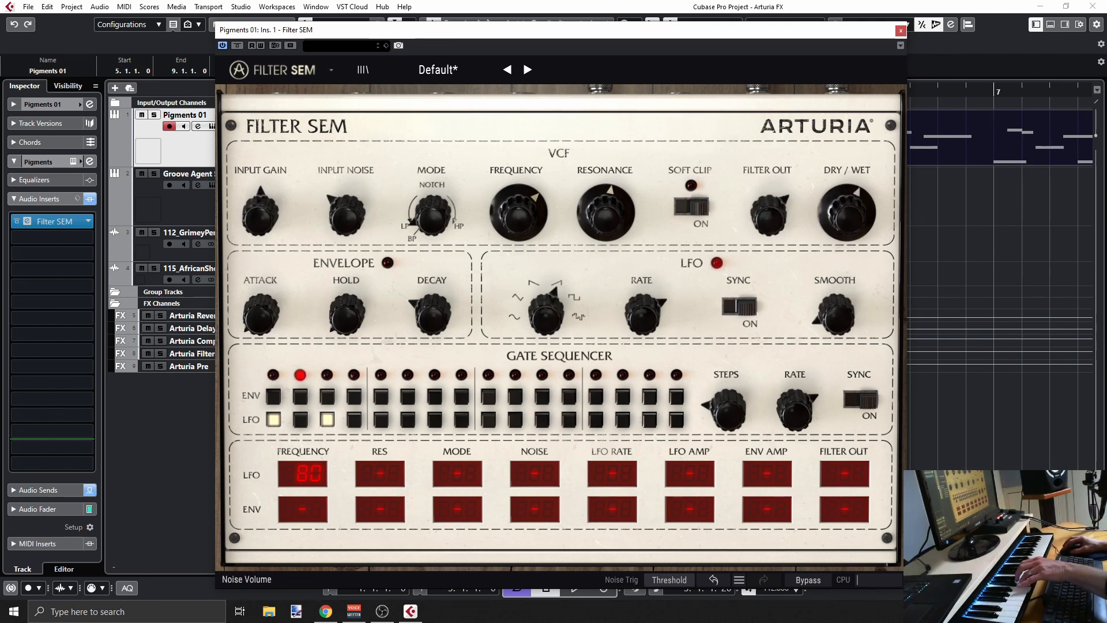
drag(341, 209, 340, 213)
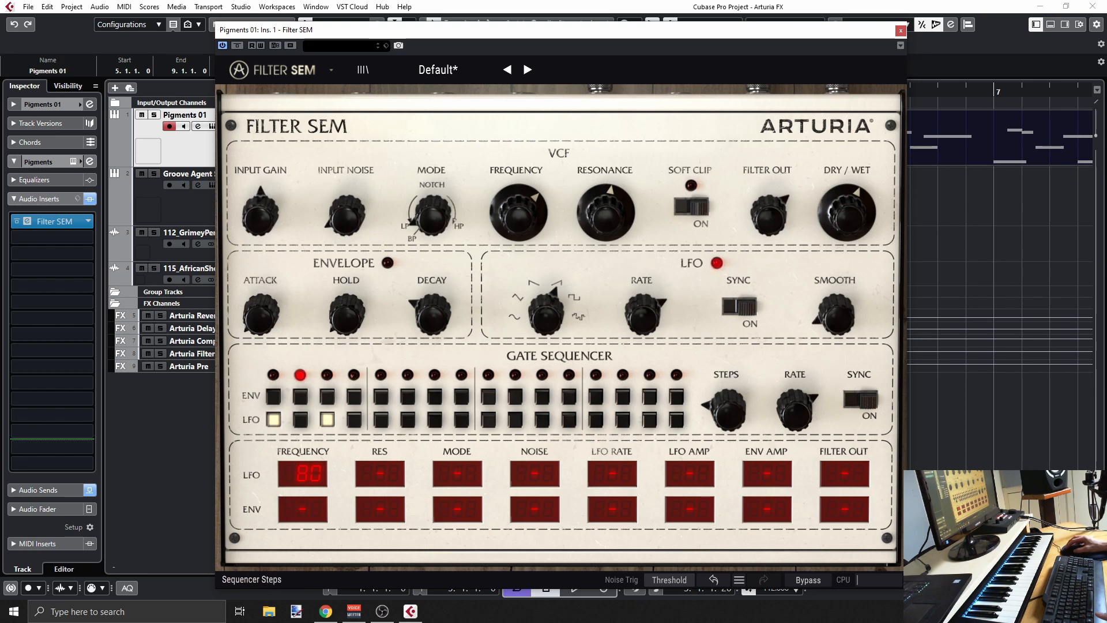
Extend the gate sequencer to 16 steps and leave only the LFO gates on steps 1, 5, 9 and 13 on.
drag(727, 407, 727, 394)
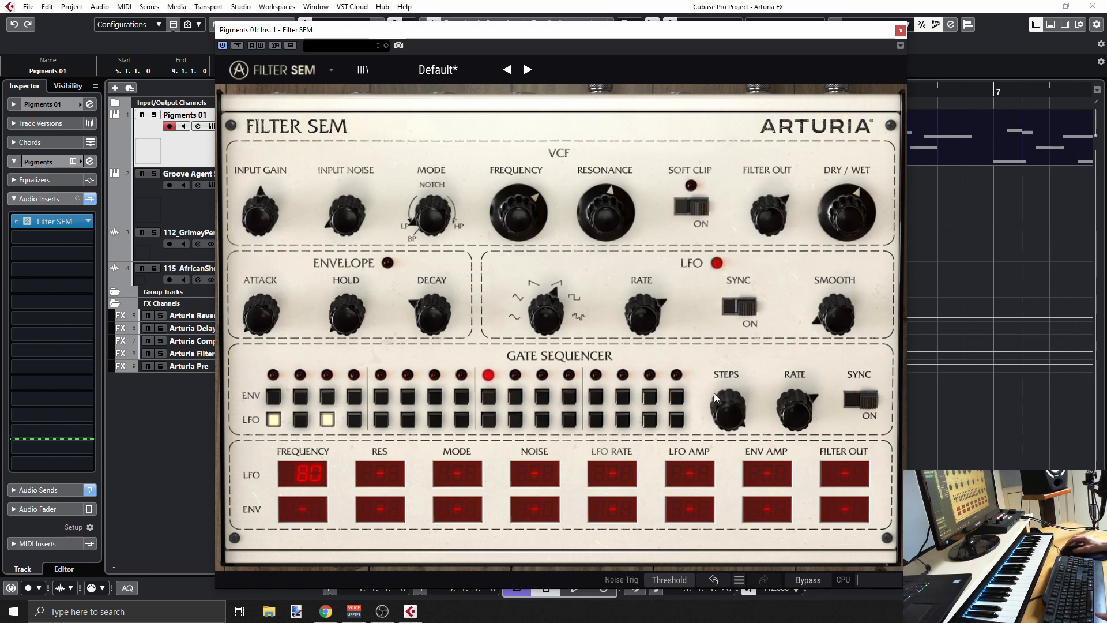
click(327, 419)
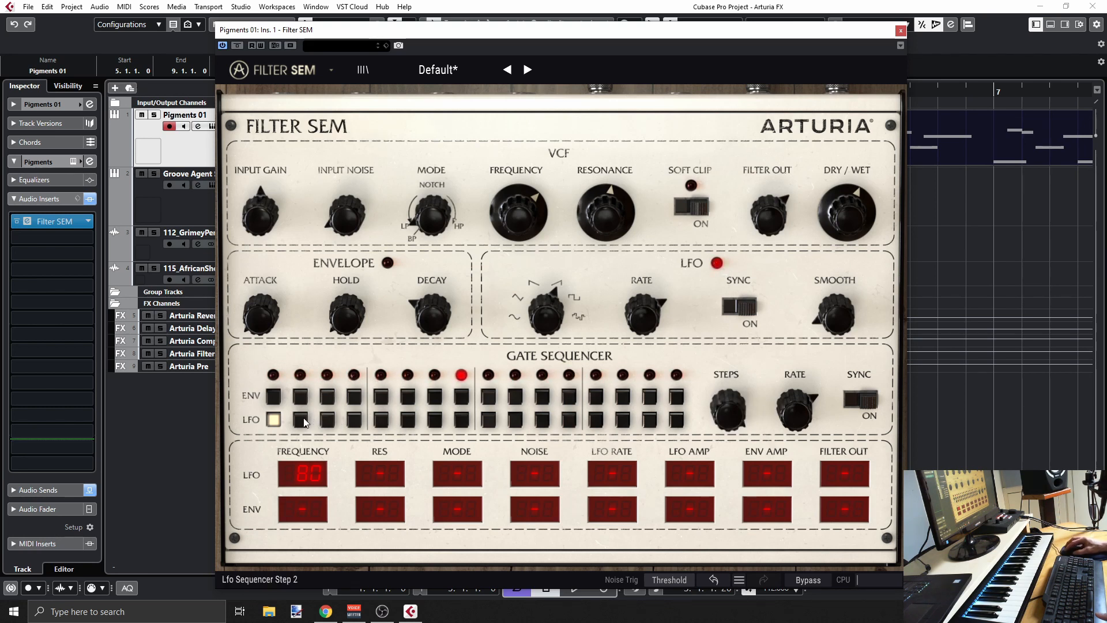
click(274, 420)
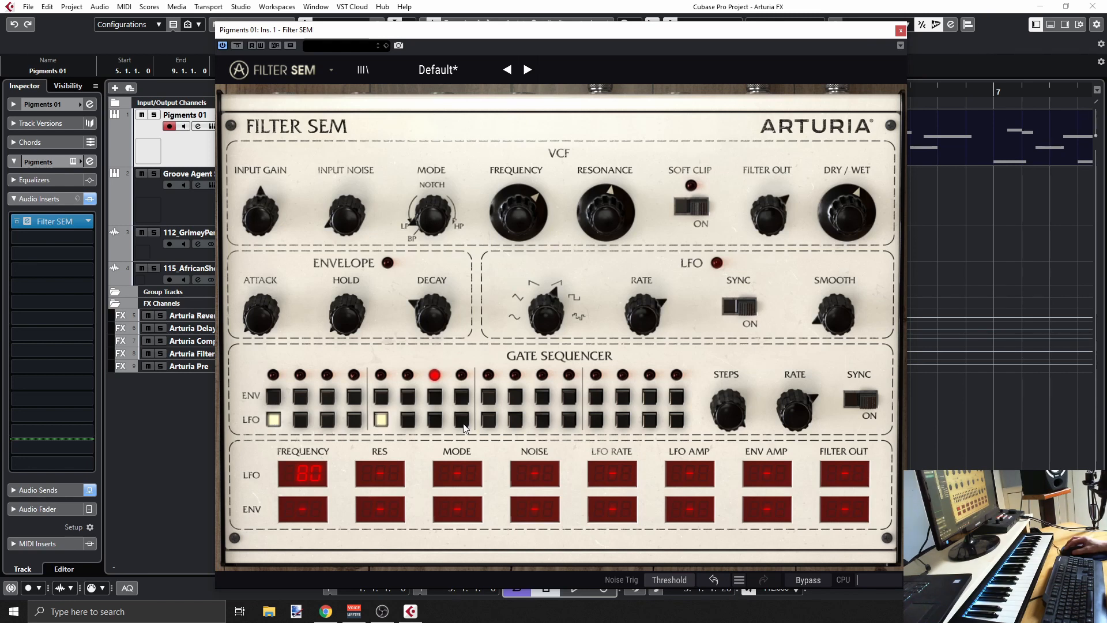
click(488, 420)
click(595, 421)
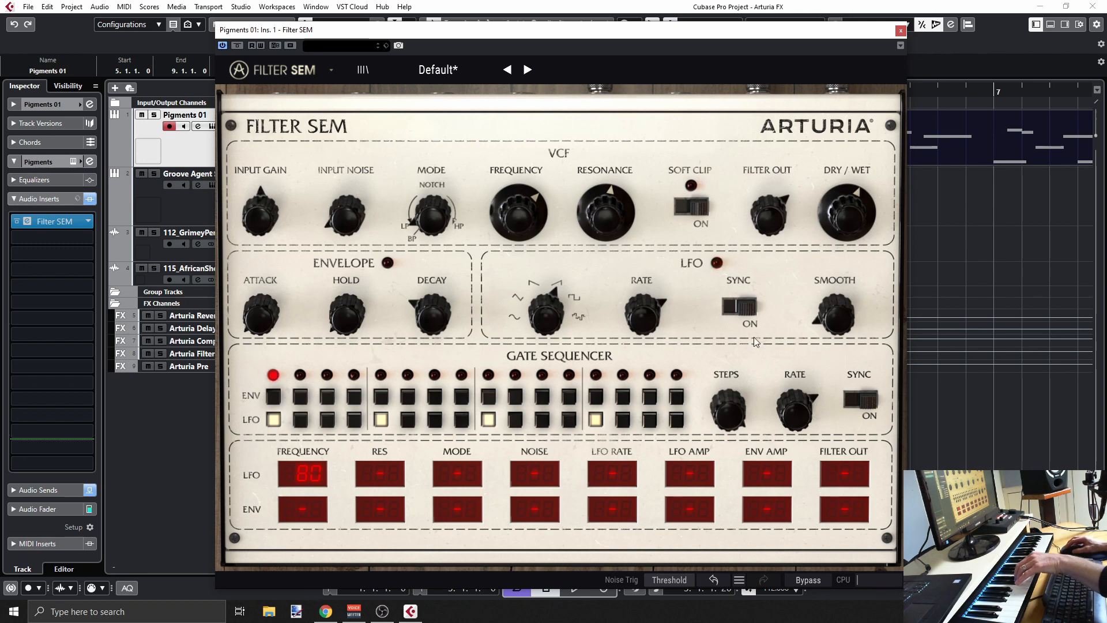
Set the synced LFO rate to 1/4.
drag(659, 313, 632, 314)
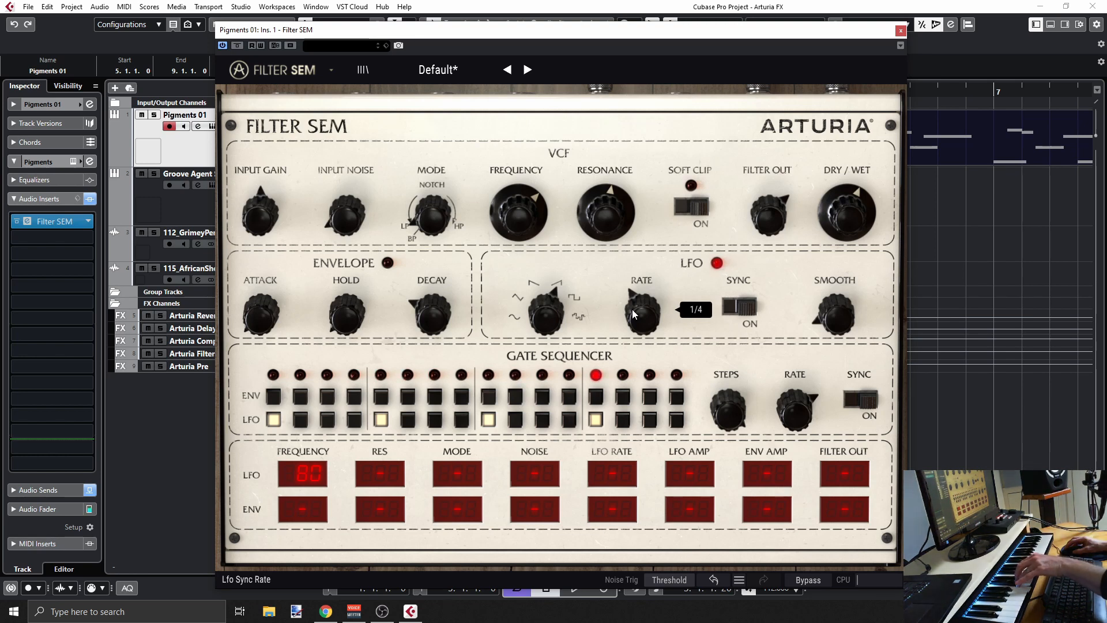
Try the square and random LFO waveforms, and settle on the triangle waveform.
drag(569, 306, 572, 304)
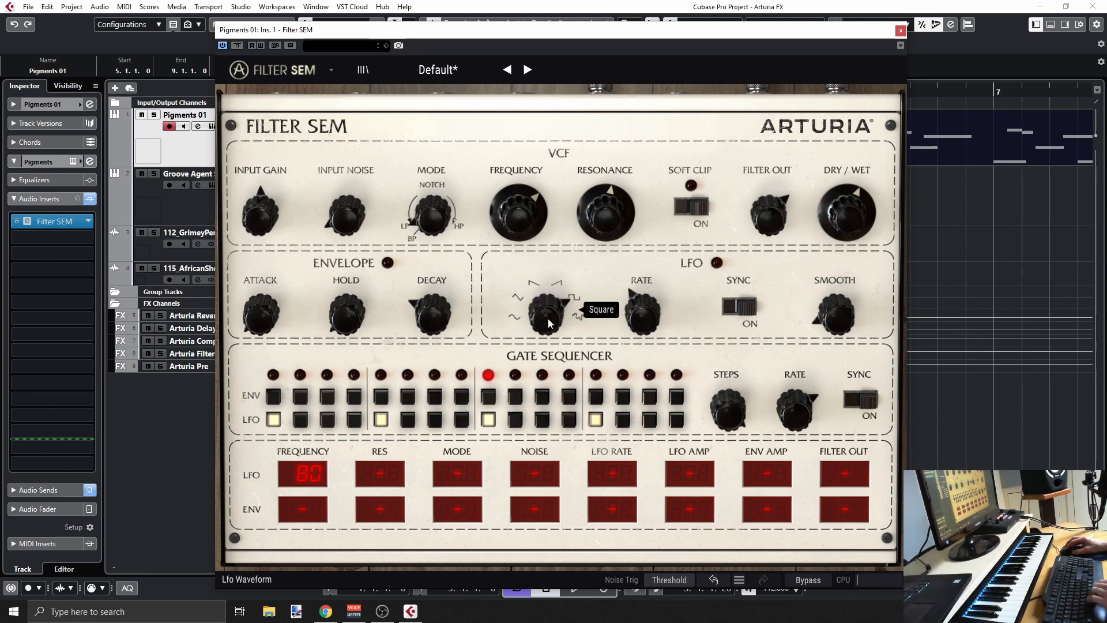
drag(545, 320, 546, 308)
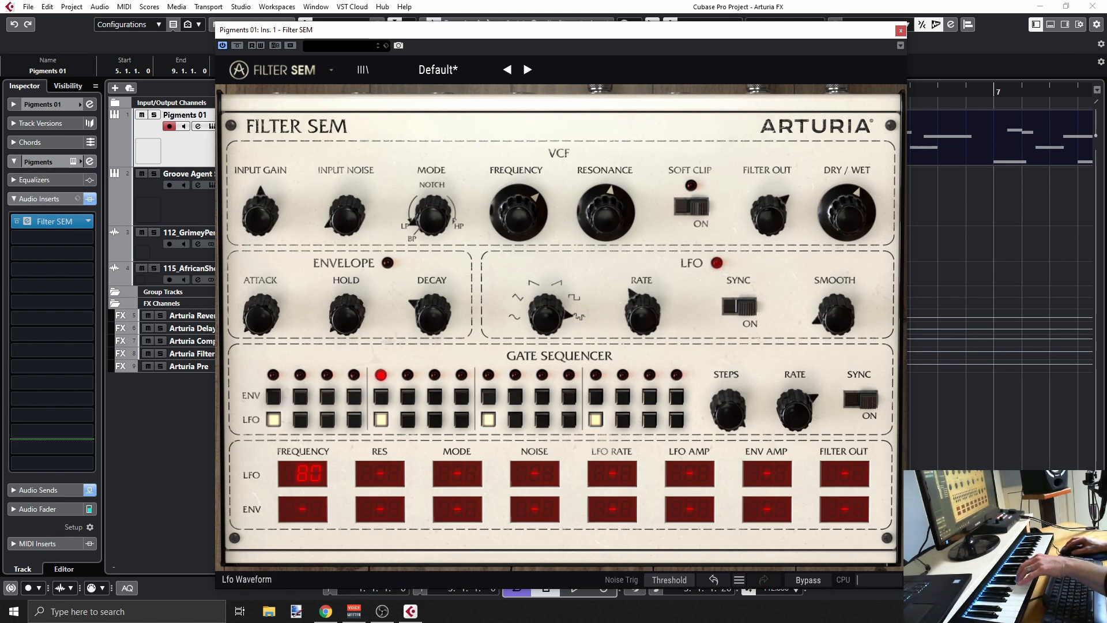
drag(545, 314, 545, 349)
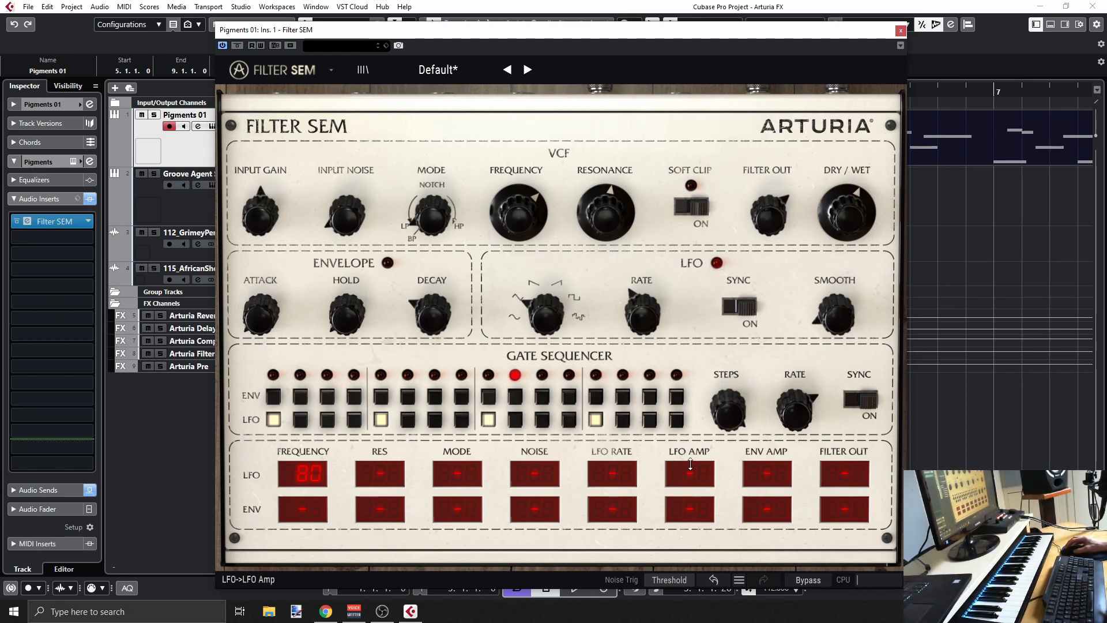
Set the envelope modulation of LFO Amp to 40.
mouse_move(698, 467)
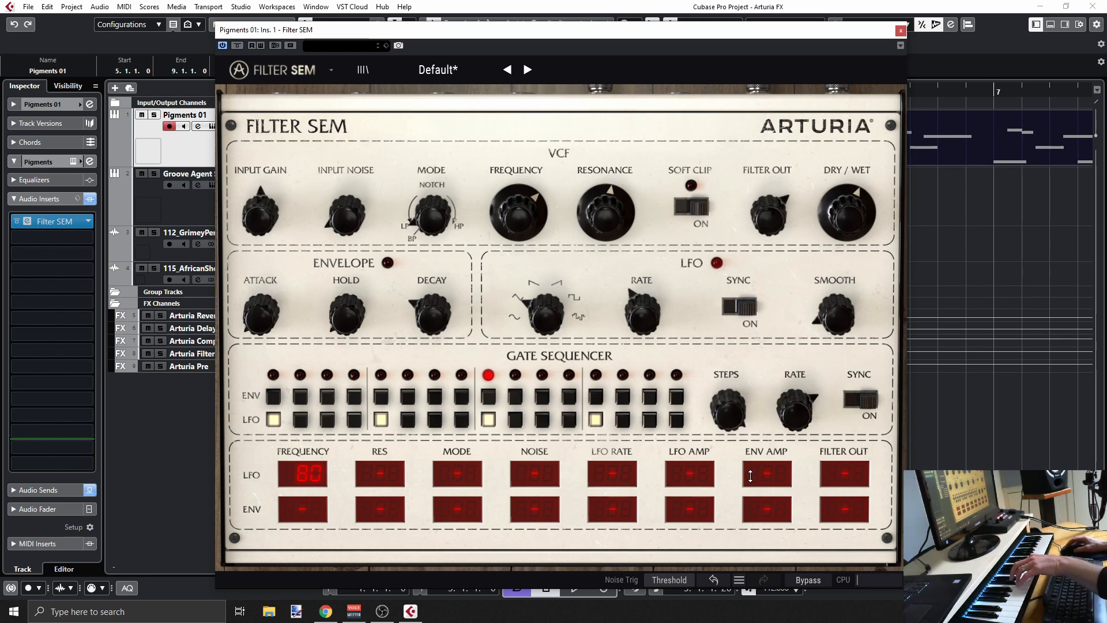
mouse_move(750, 476)
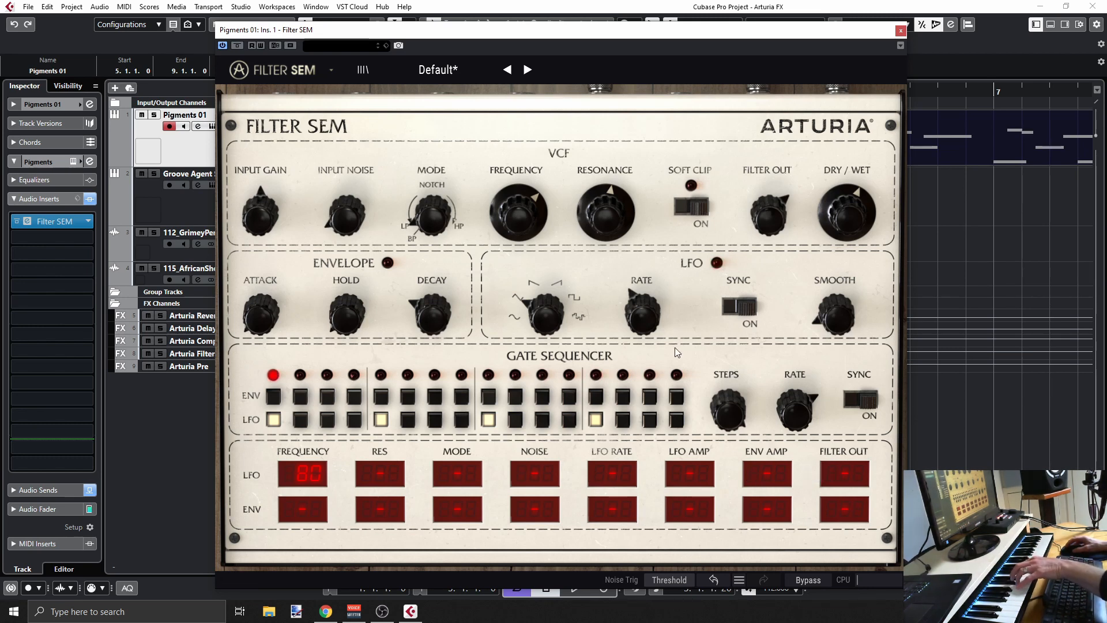
drag(680, 530, 679, 511)
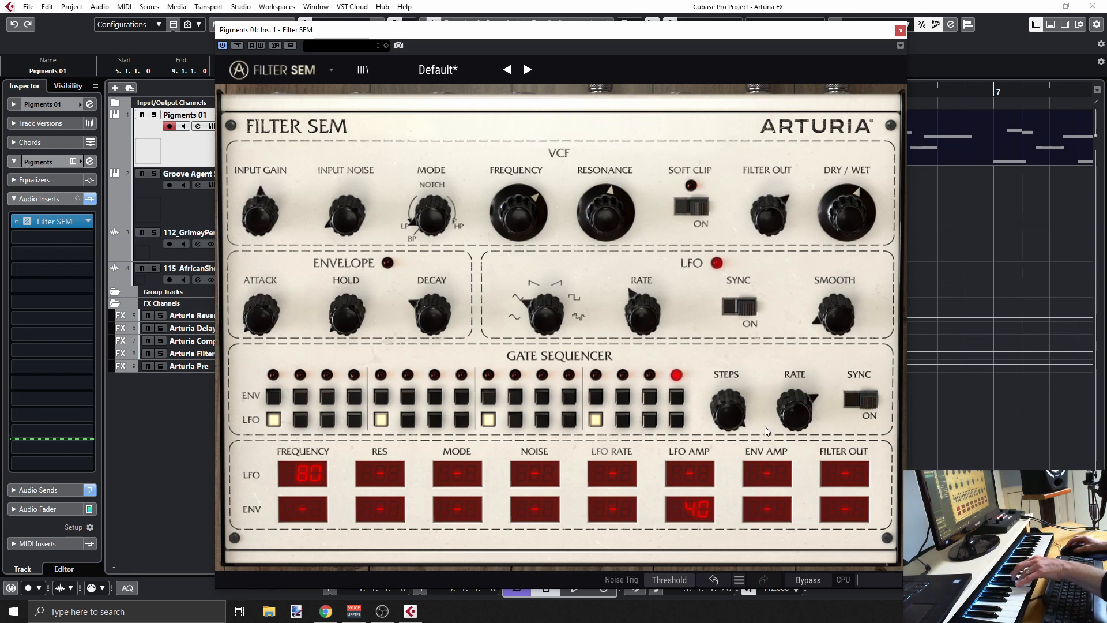
Switch on the envelope gates for sequencer steps 2, 4, 5, 6, 7, 10, 12, 13 and 15.
click(354, 396)
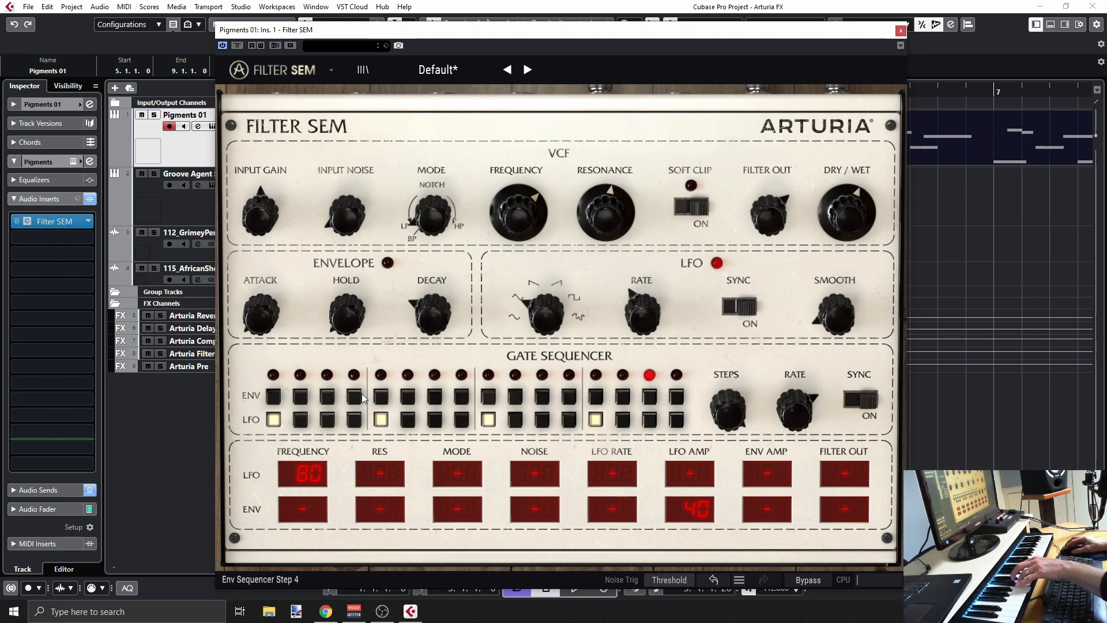
click(301, 395)
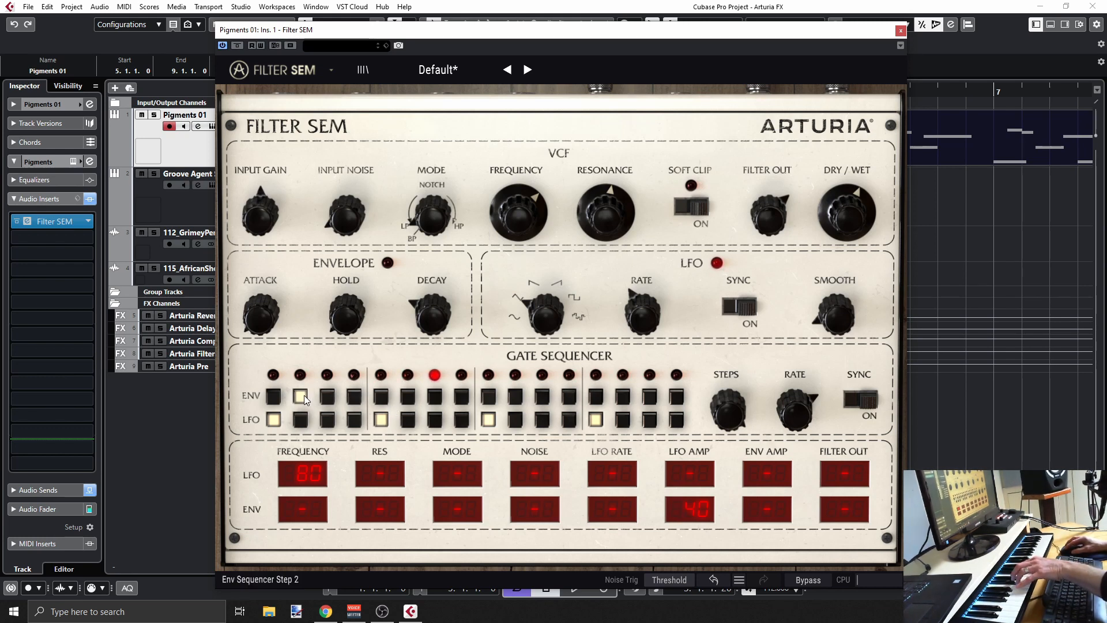
click(381, 395)
click(407, 396)
click(438, 396)
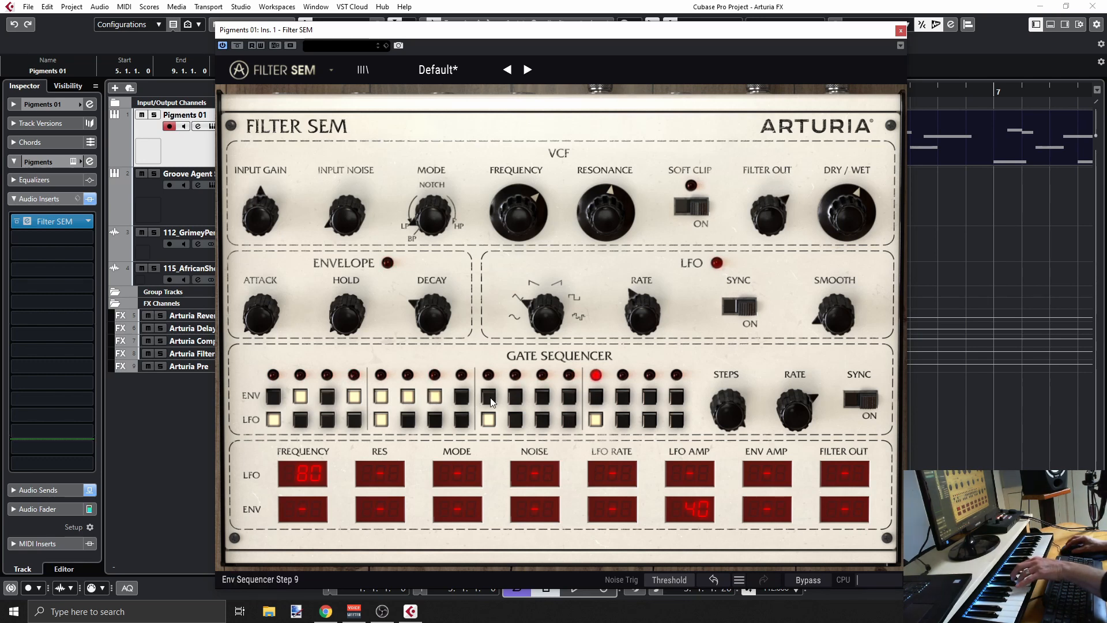
click(515, 396)
click(569, 396)
click(595, 396)
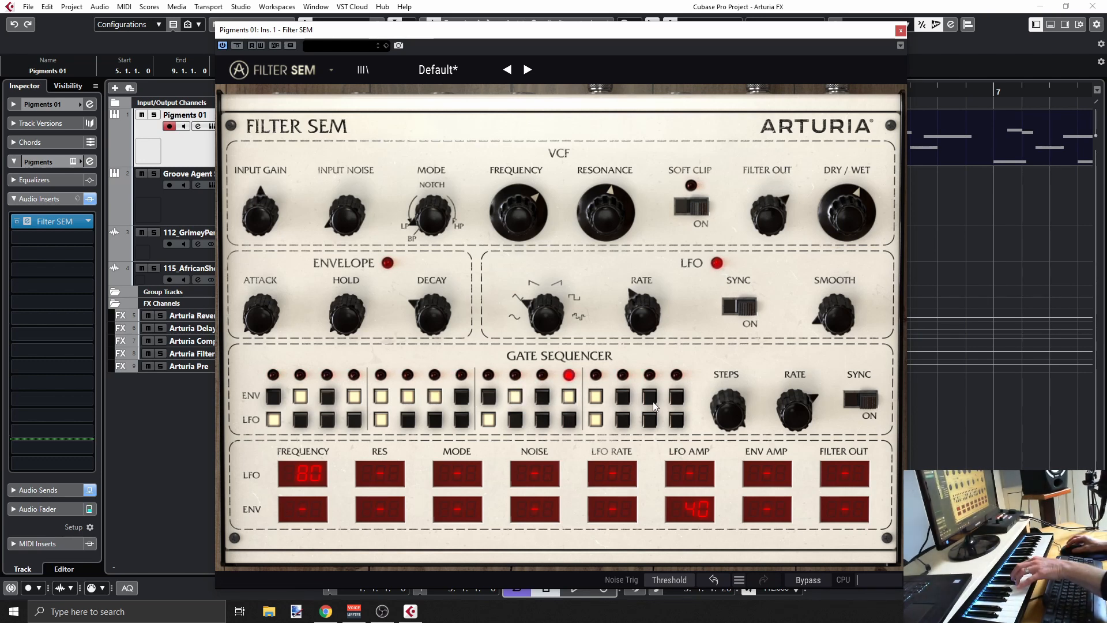
click(649, 396)
Set the envelope modulation of LFO Amp to 95 and raise the envelope's attack, hold and decay.
mouse_move(690, 509)
mouse_down()
mouse_move(690, 481)
mouse_move(692, 505)
mouse_up()
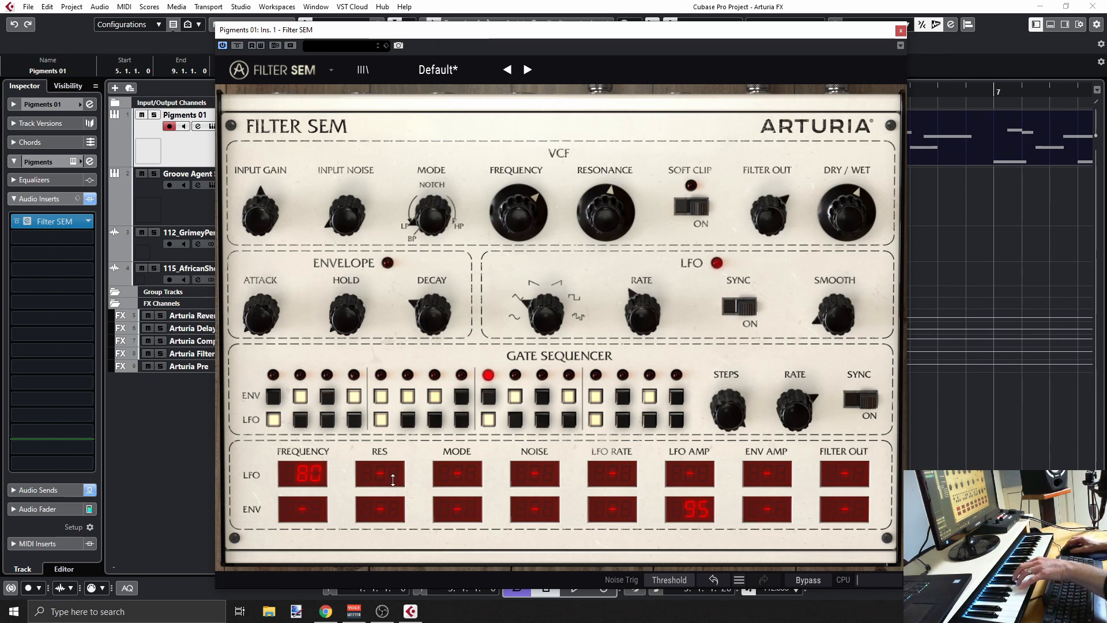
drag(255, 316, 256, 284)
drag(342, 314, 343, 293)
drag(427, 303, 429, 294)
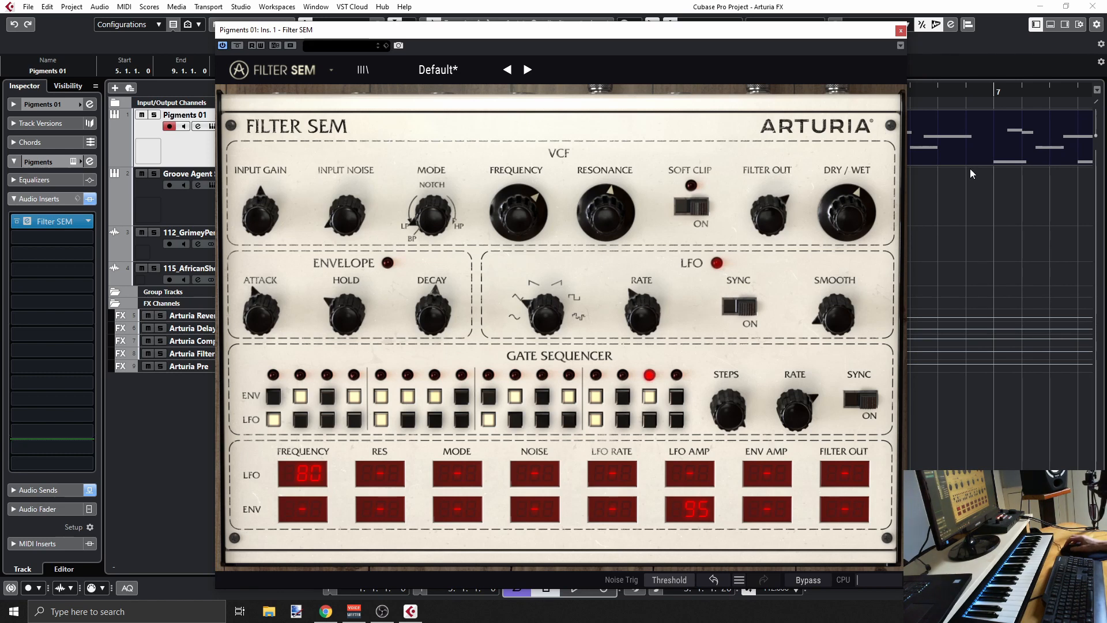
Move the Filter SEM window clear of the arrangement and move the Pigments 01 clip to bar 1.
drag(717, 36, 823, 157)
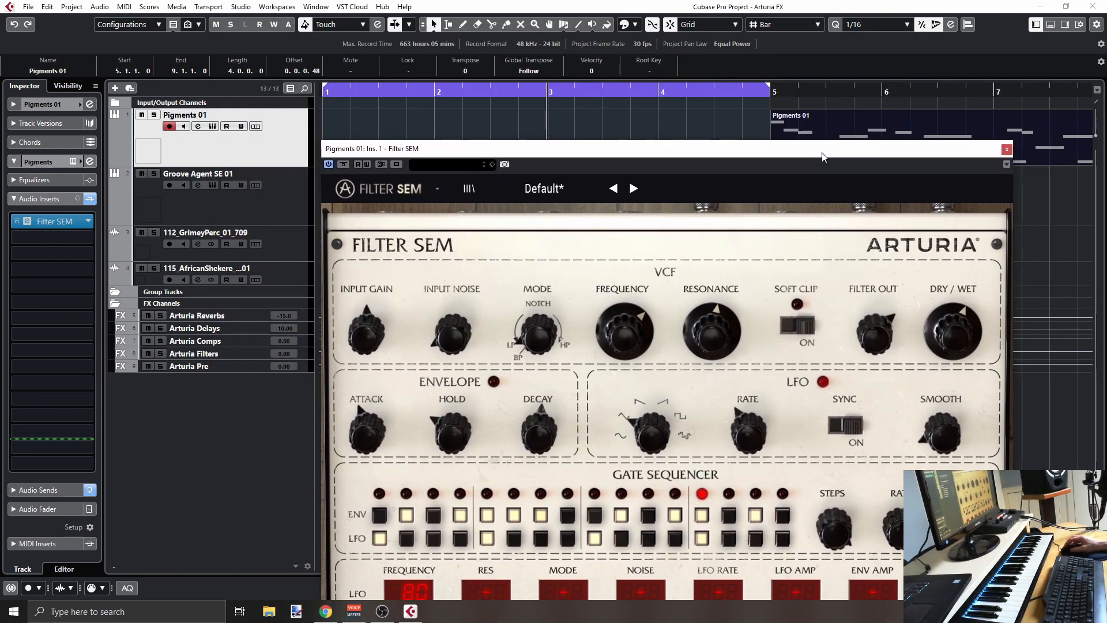
drag(835, 134, 320, 48)
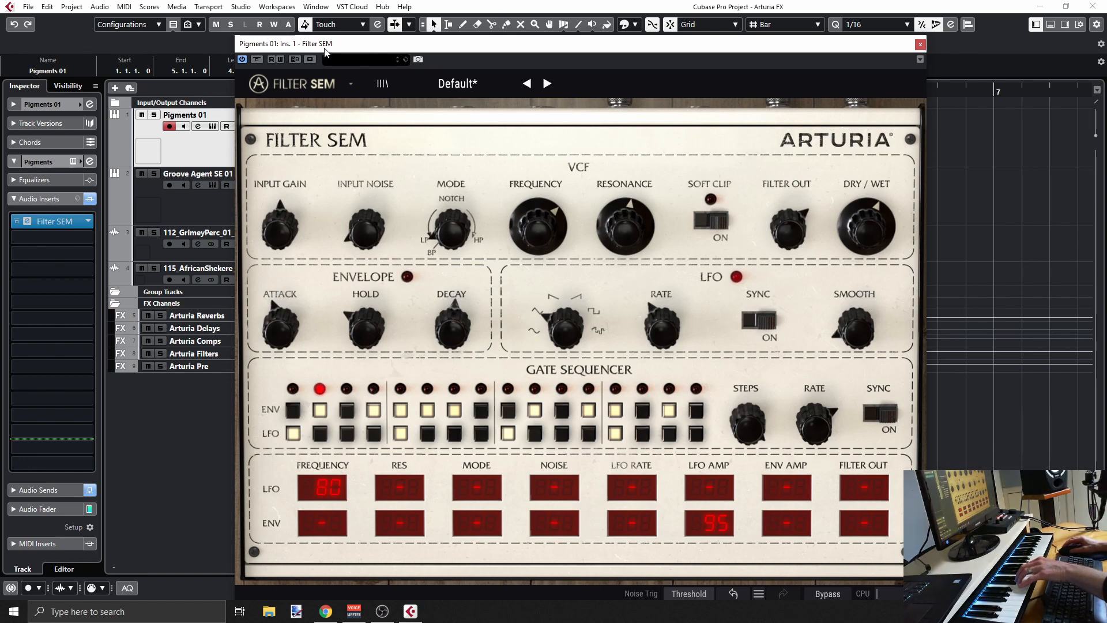
Audition the Drums and Seq Filter, Technologic and Ratchet & Clunk presets, ending on Light Phaser.
click(548, 84)
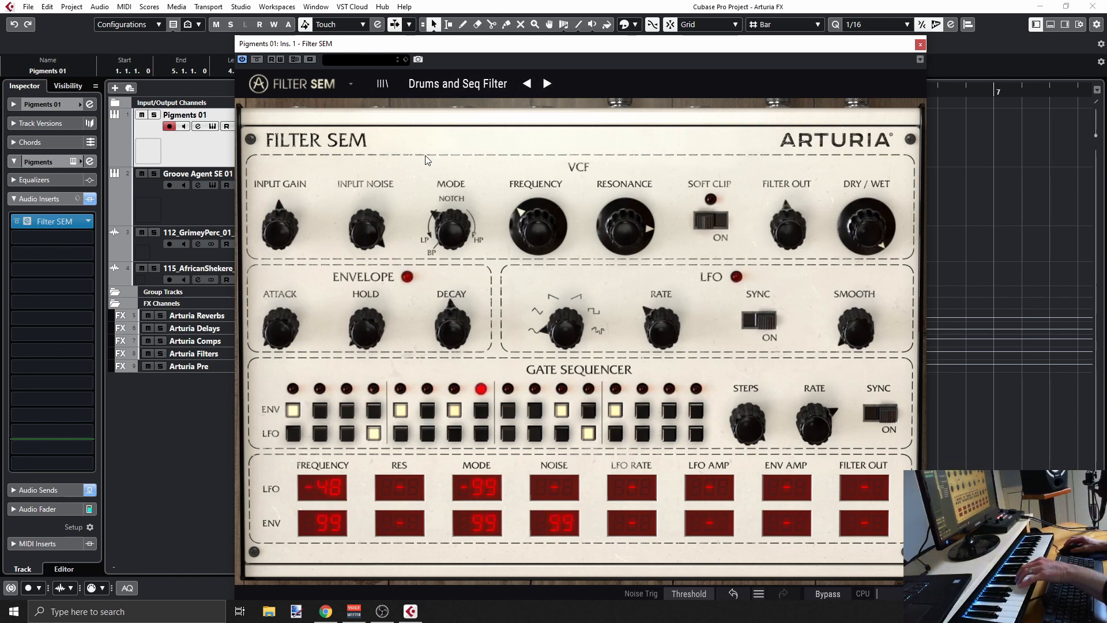
click(546, 88)
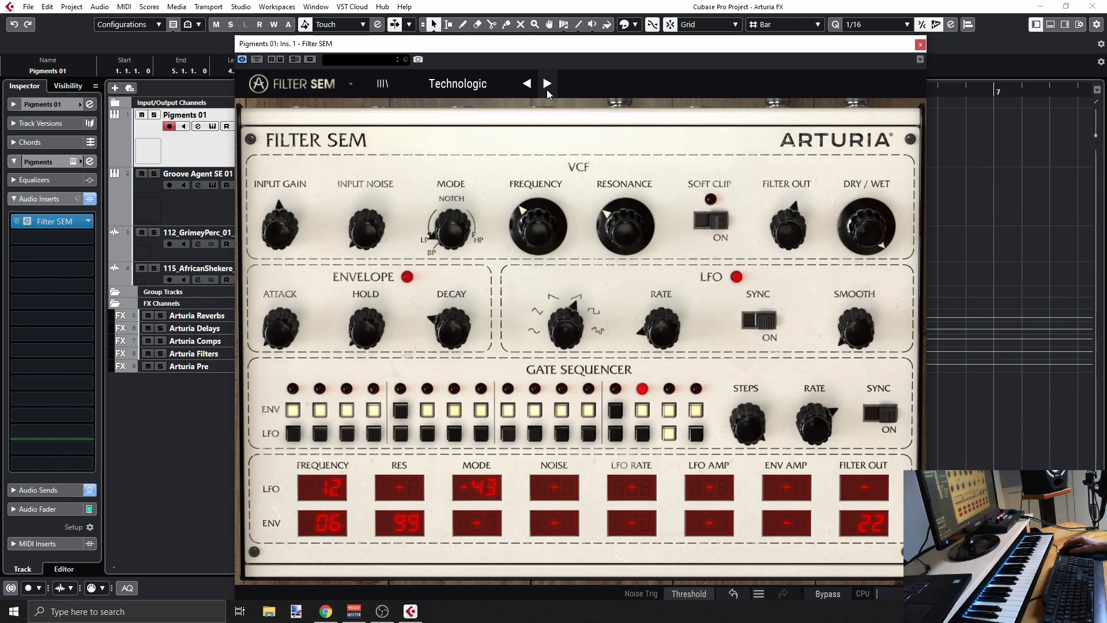
click(547, 89)
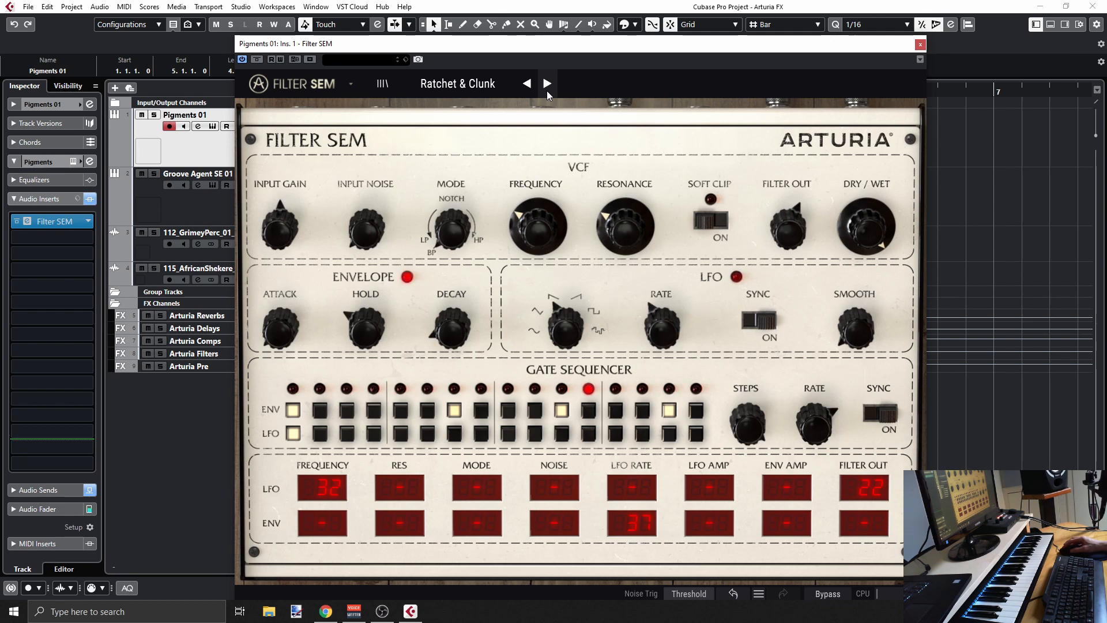
click(547, 91)
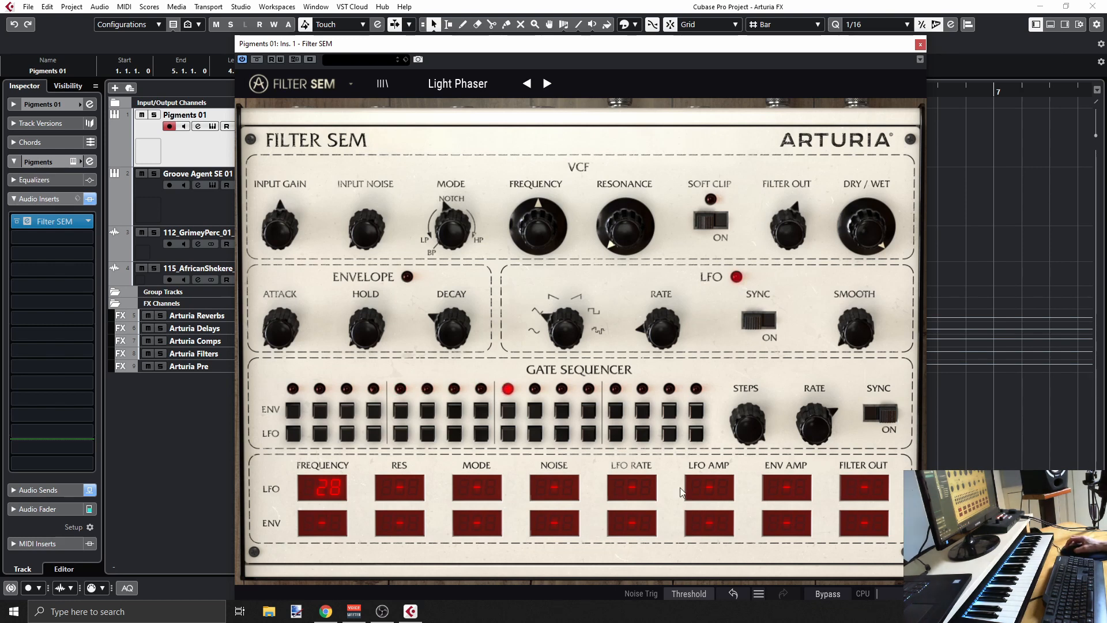
Try LFO modulation of 99 on LFO Amp and -63 on Env Amp in Light Phaser, and vary the filter mode and input noise.
drag(707, 489, 708, 427)
drag(789, 492, 789, 554)
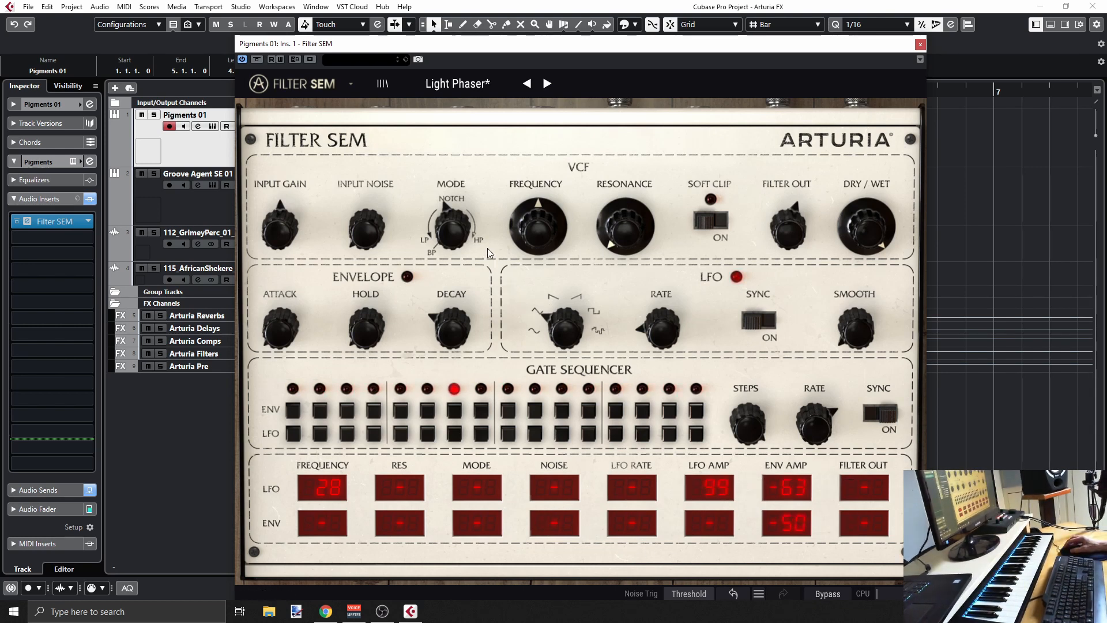
drag(452, 231, 453, 203)
drag(366, 230, 367, 183)
drag(367, 230, 370, 252)
Load the Pump It Up preset and adjust its LFO smoothing, LFO rate and number of sequencer steps.
click(546, 84)
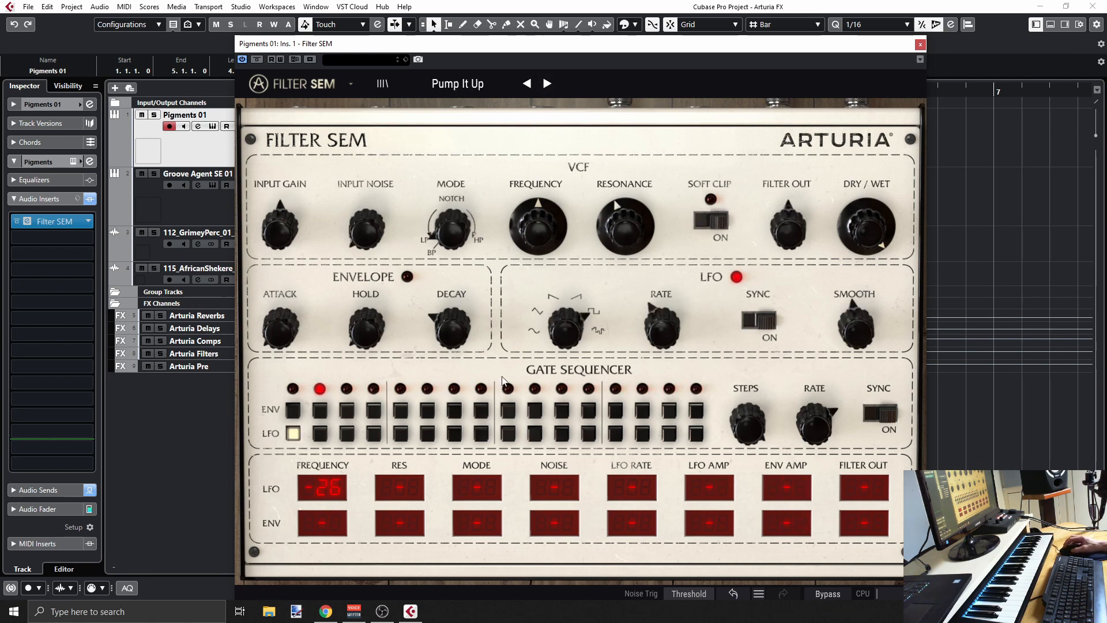
drag(858, 333, 857, 314)
mouse_move(663, 330)
mouse_down()
mouse_move(663, 321)
mouse_move(662, 333)
mouse_up()
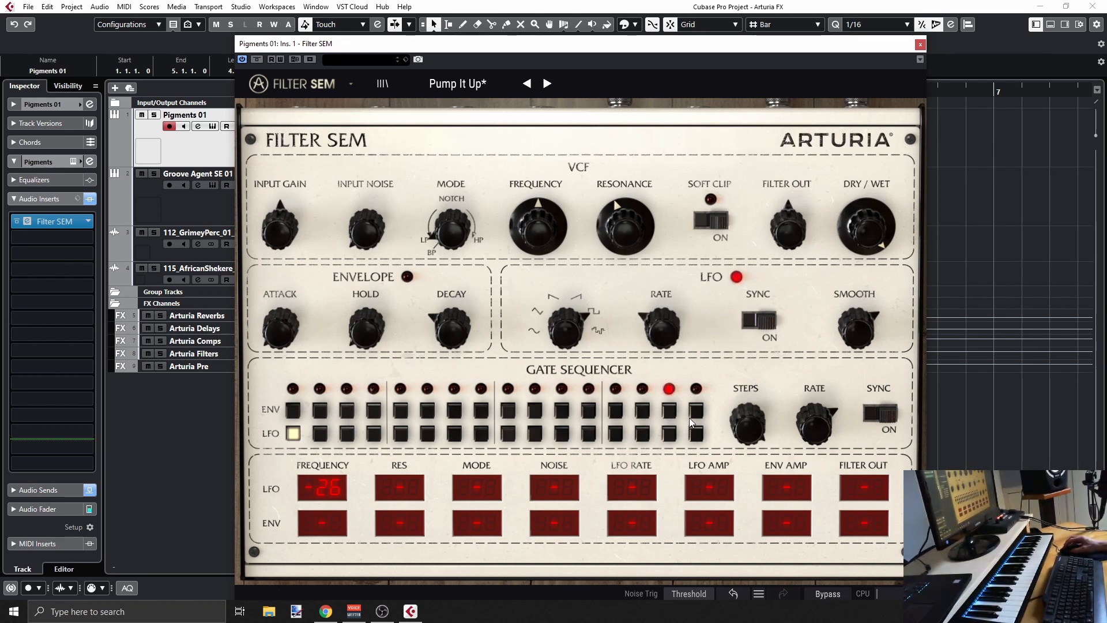
drag(740, 417, 739, 430)
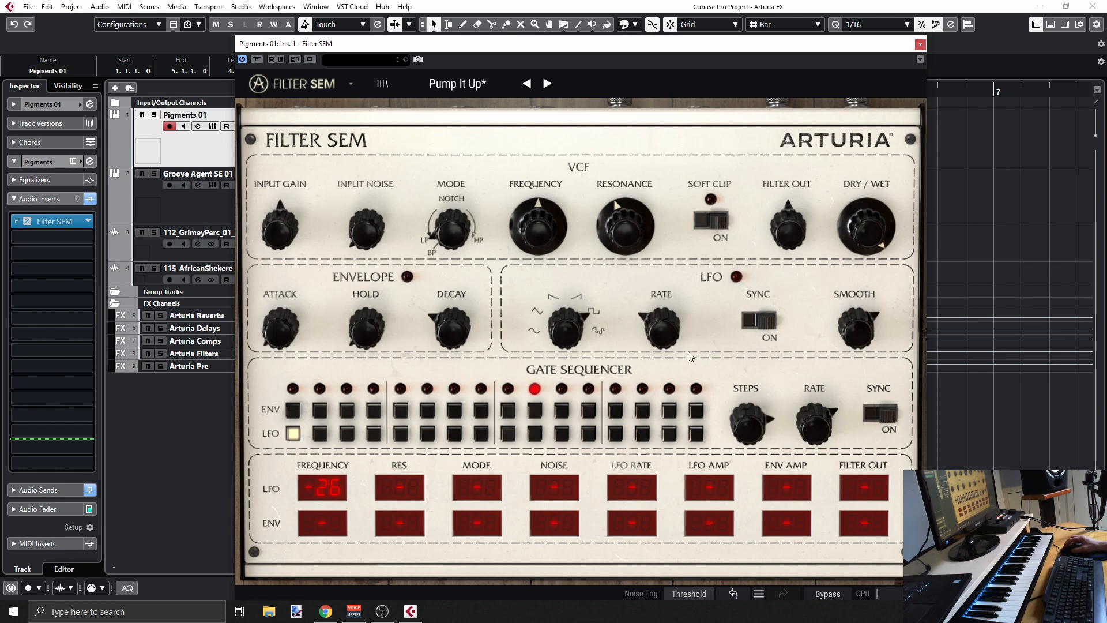
Load the Bubble Groove preset on Pigments 01 and close its Filter SEM window.
click(547, 82)
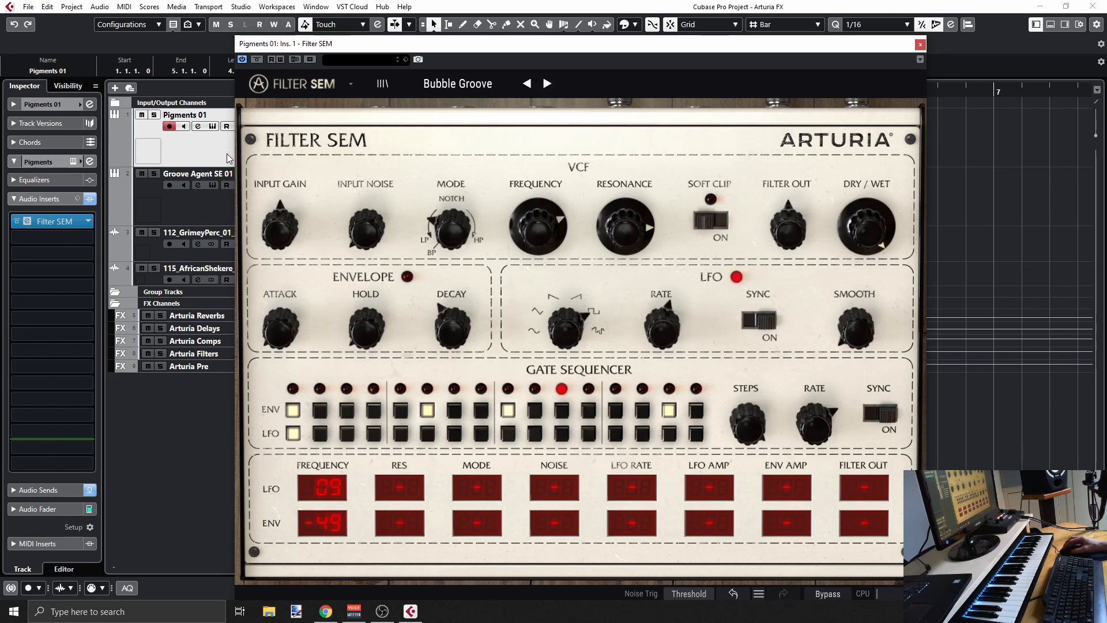
click(57, 221)
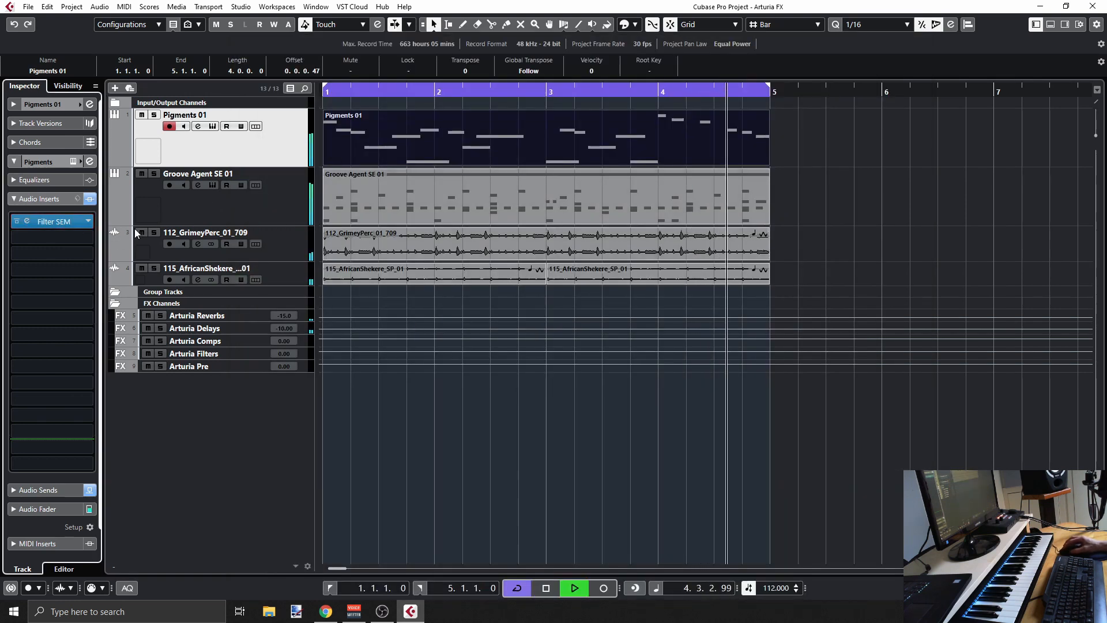
Open the Filter SEM insert of the Groove Agent SE 01 track.
click(282, 210)
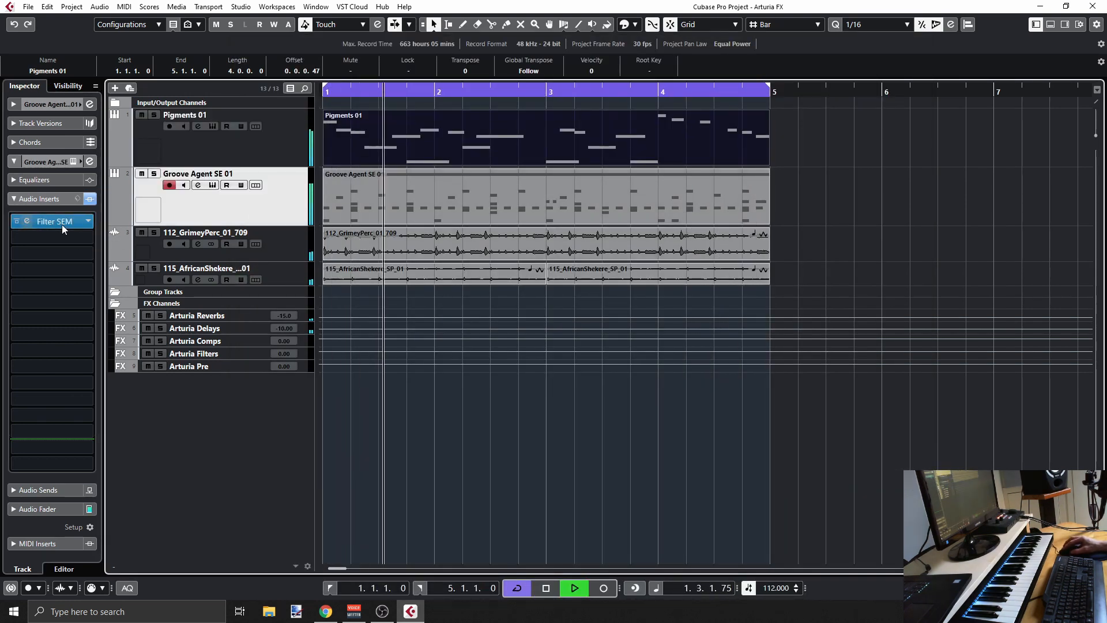
click(61, 223)
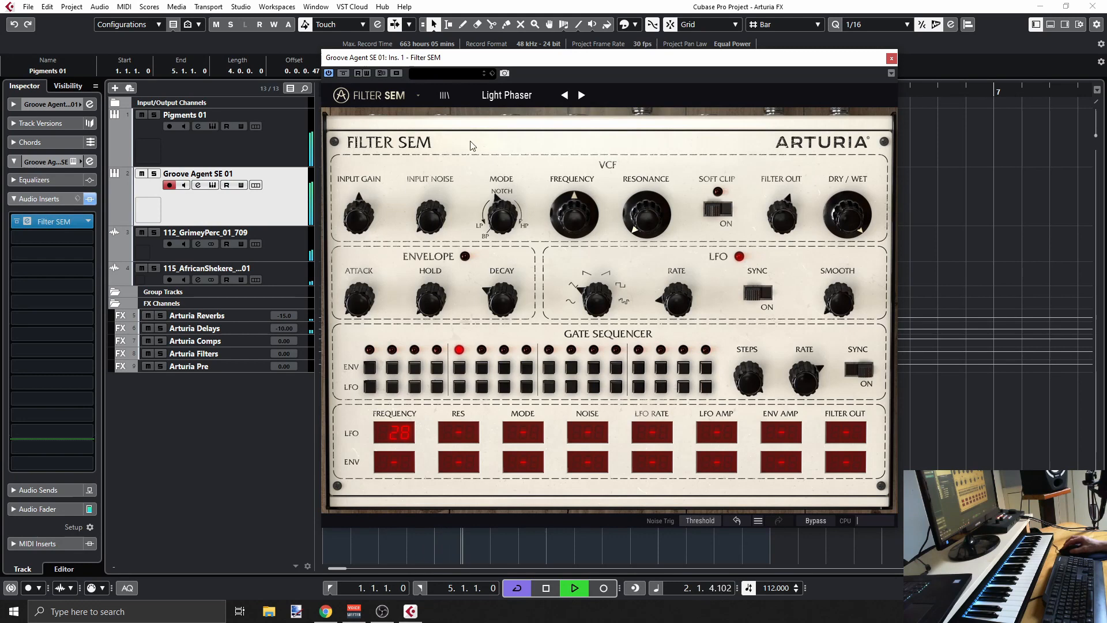
Step through the presets past Pump It Up to Falling Saw on the drum track, and stop playback.
click(581, 95)
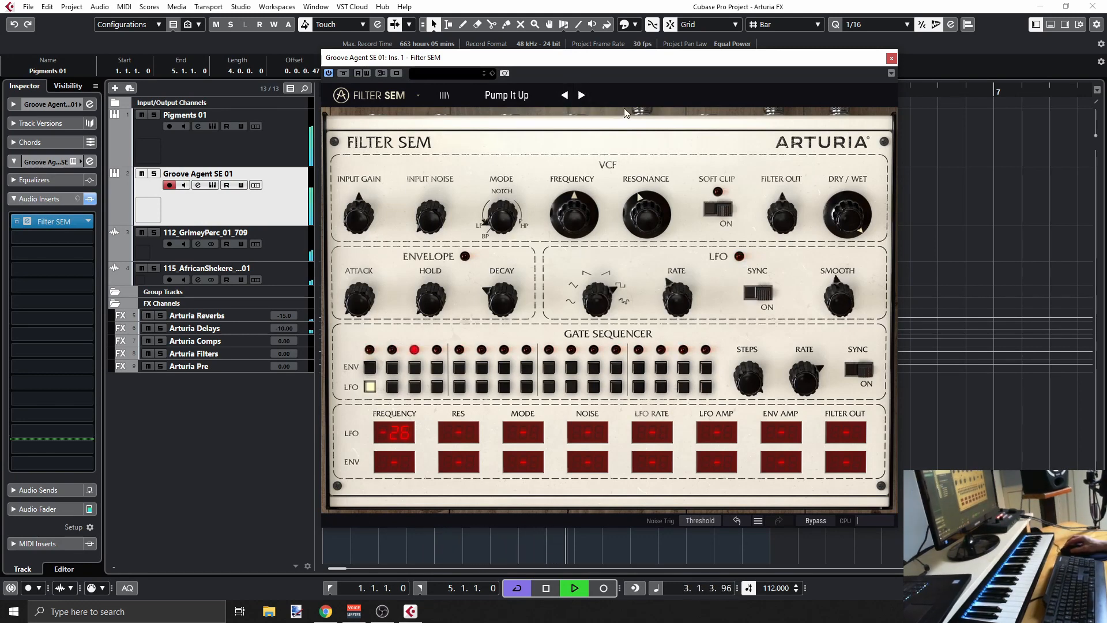
click(587, 94)
click(583, 95)
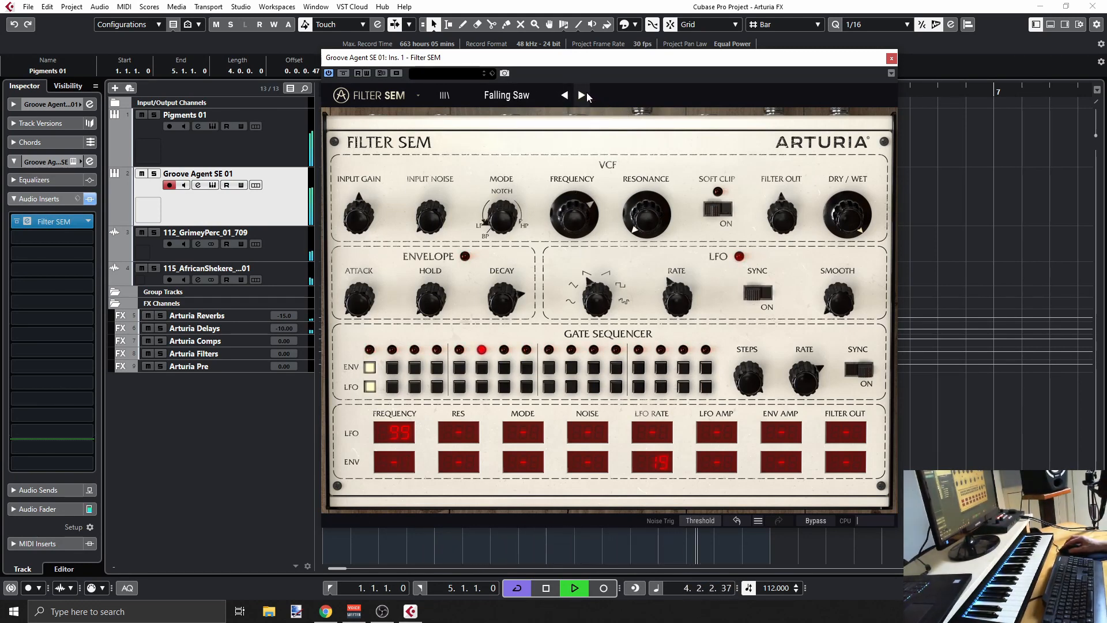
key(space)
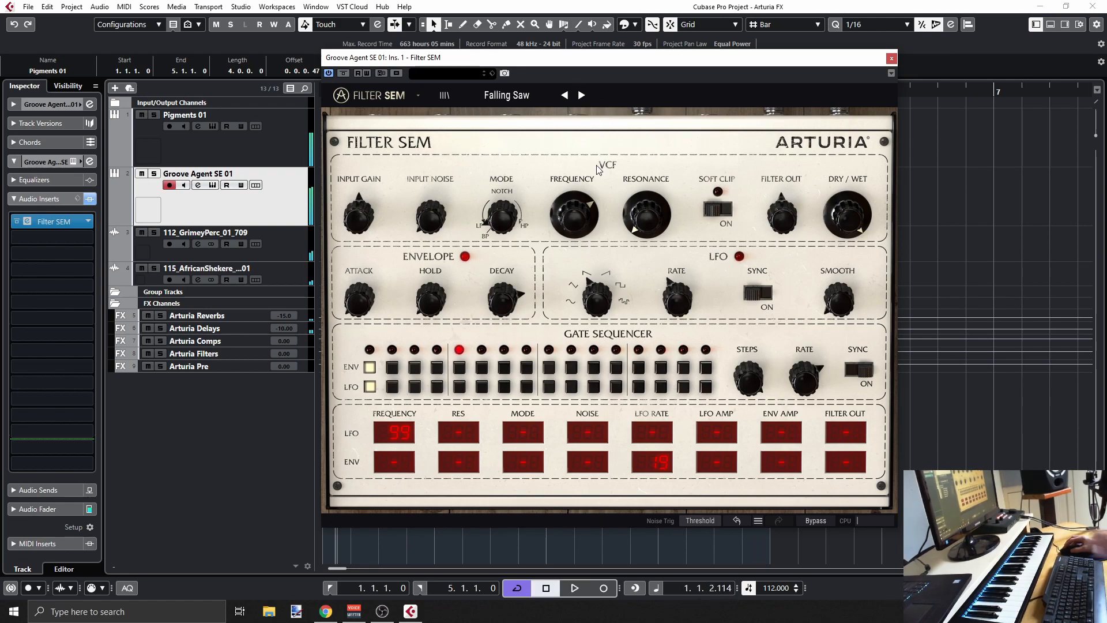